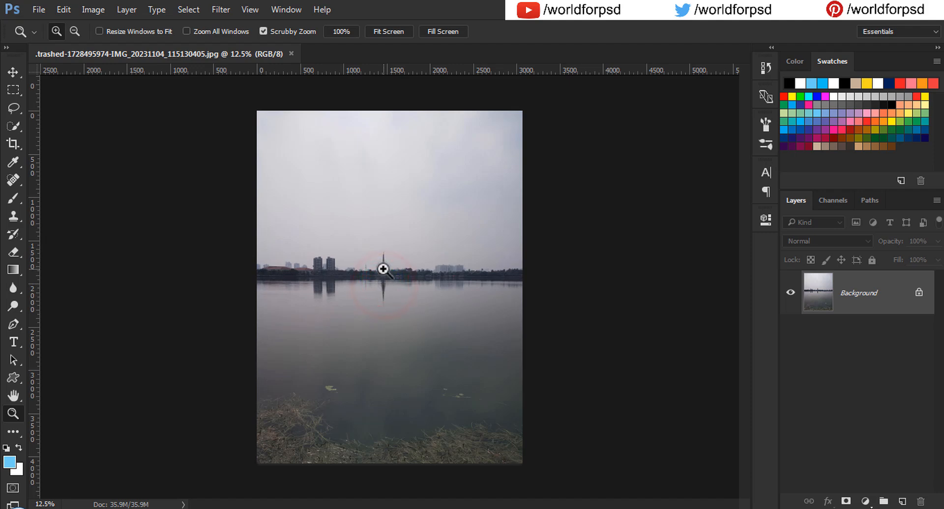
Step: Crop the photo to a 16:9 ratio, keeping the skyline band and its reflection in the frame
right_click(385, 268)
click(406, 275)
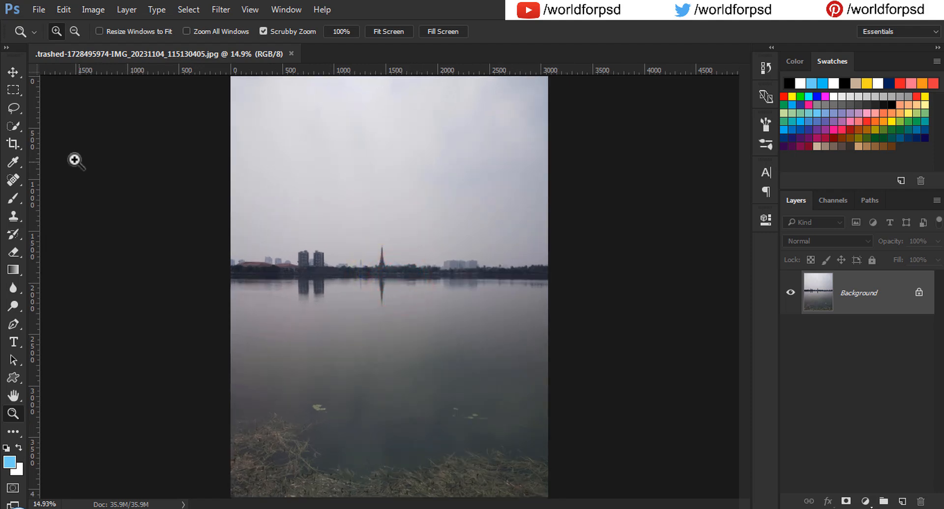
click(20, 145)
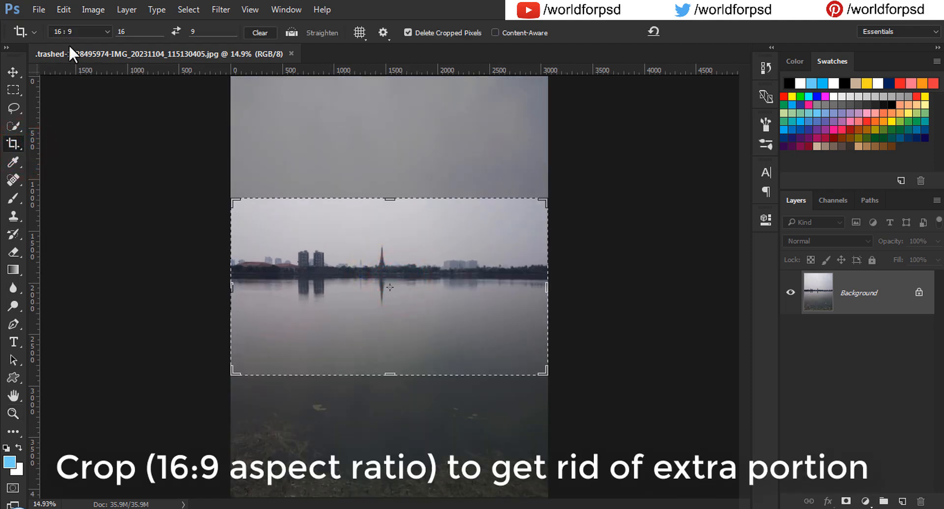
click(81, 32)
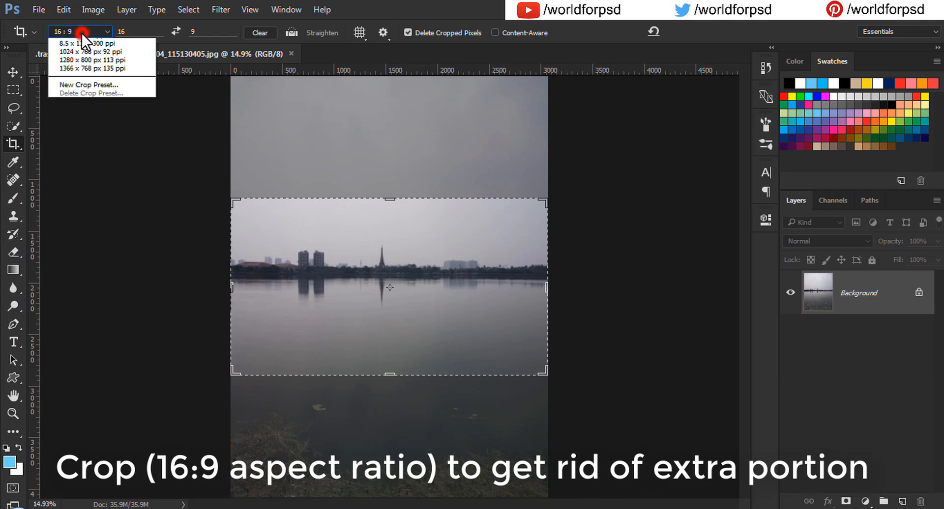
click(94, 108)
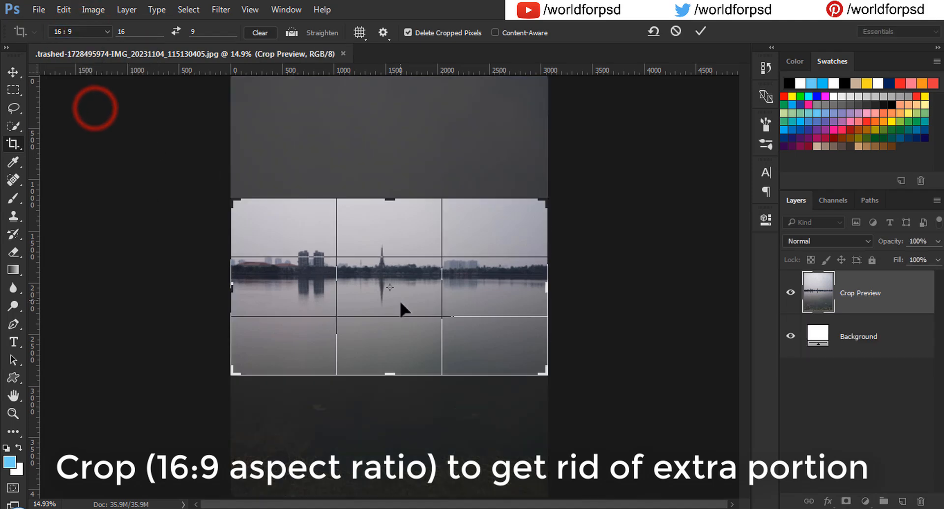
drag(402, 306, 397, 341)
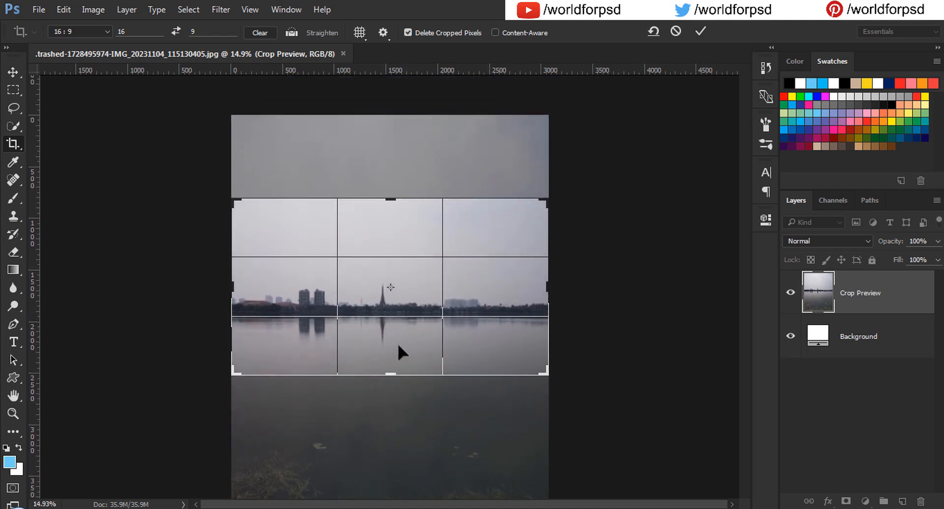
click(700, 31)
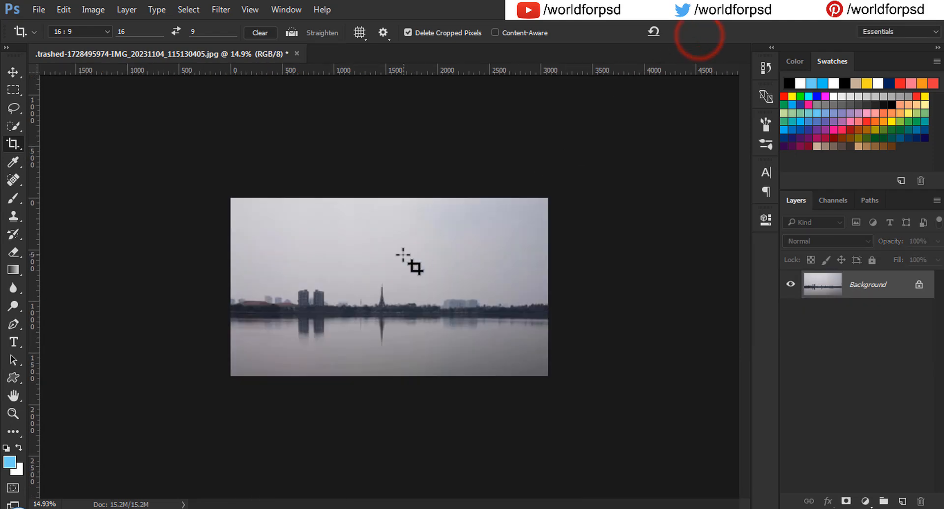
Step: Add a Levels adjustment with input levels set to 24, 1.25 and 220 to boost contrast
key(z)
click(402, 258)
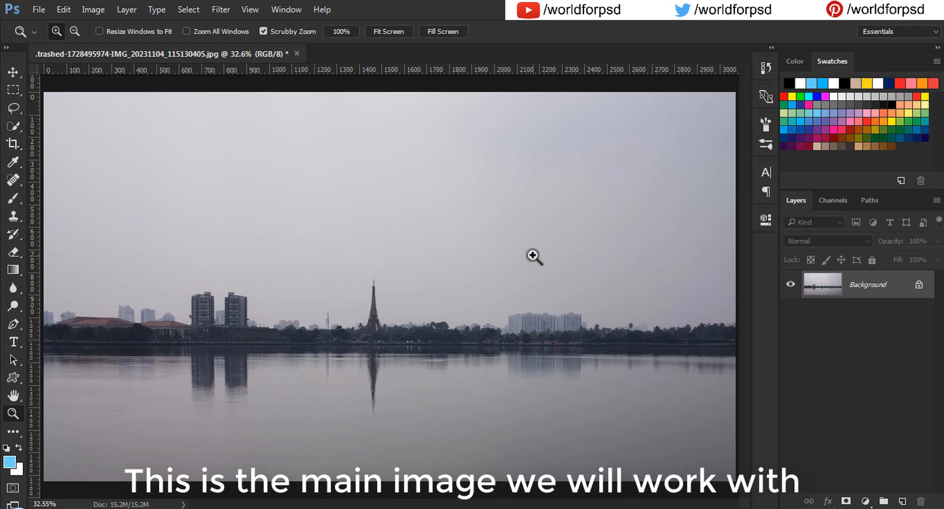
click(864, 501)
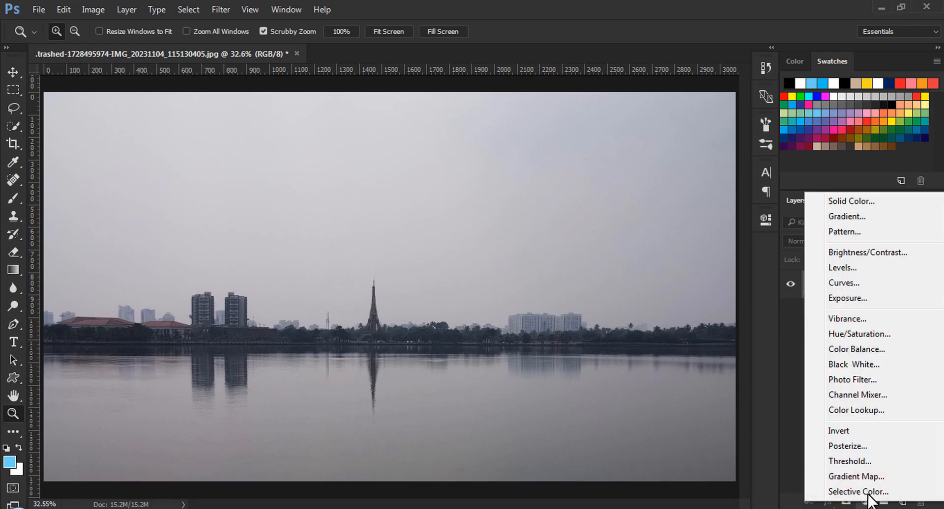
click(843, 268)
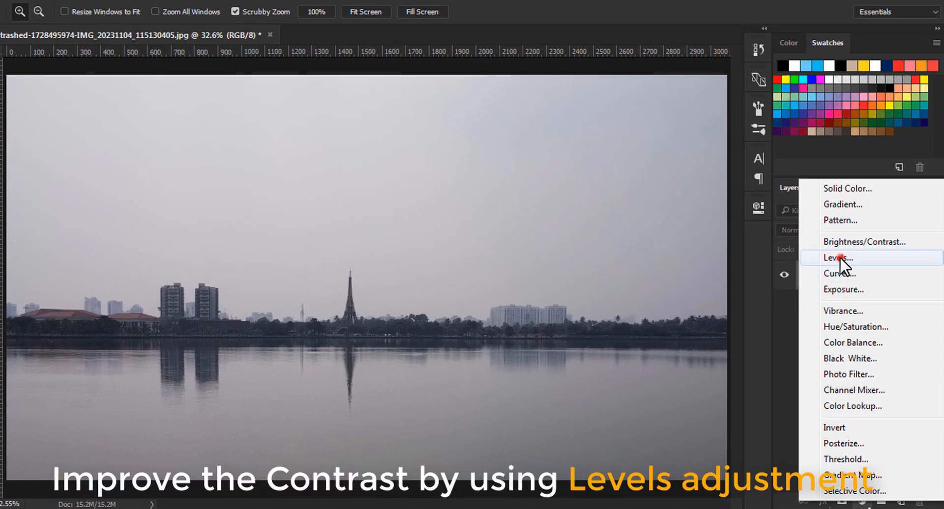
drag(564, 347, 579, 349)
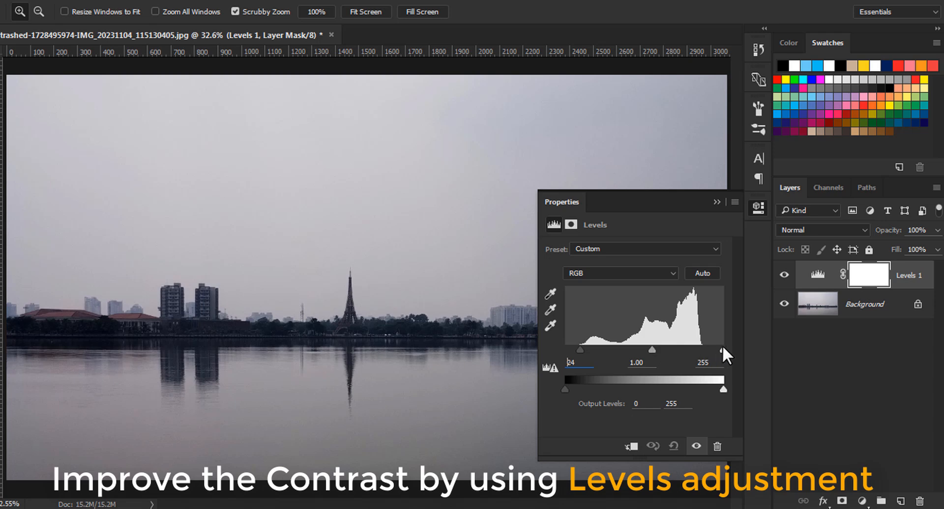
drag(722, 346, 702, 347)
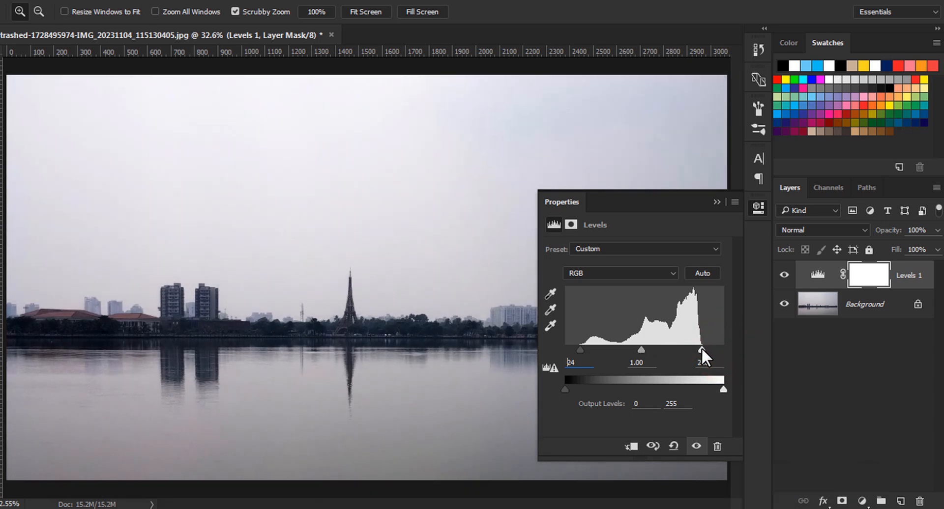
drag(638, 348, 643, 348)
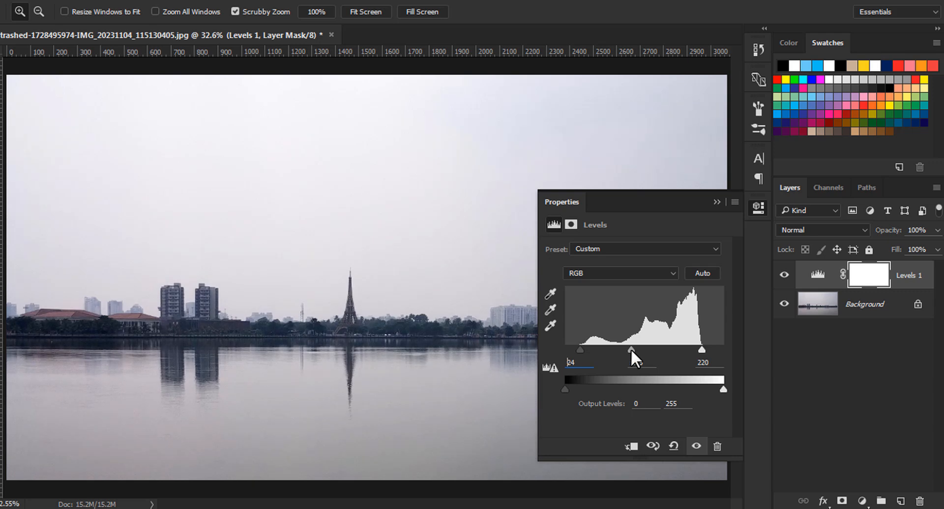
click(714, 202)
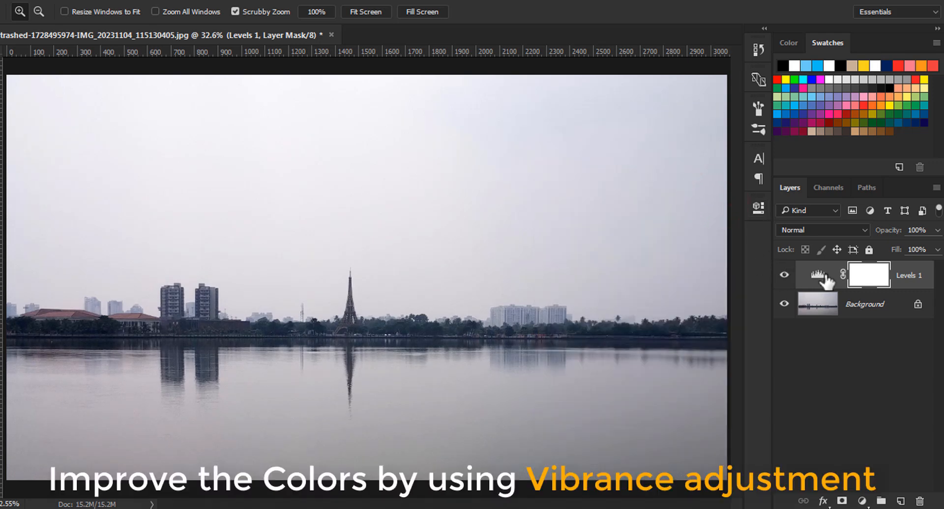
Step: Add a Vibrance adjustment with vibrance about +74, and toggle its visibility to compare
click(860, 309)
click(907, 275)
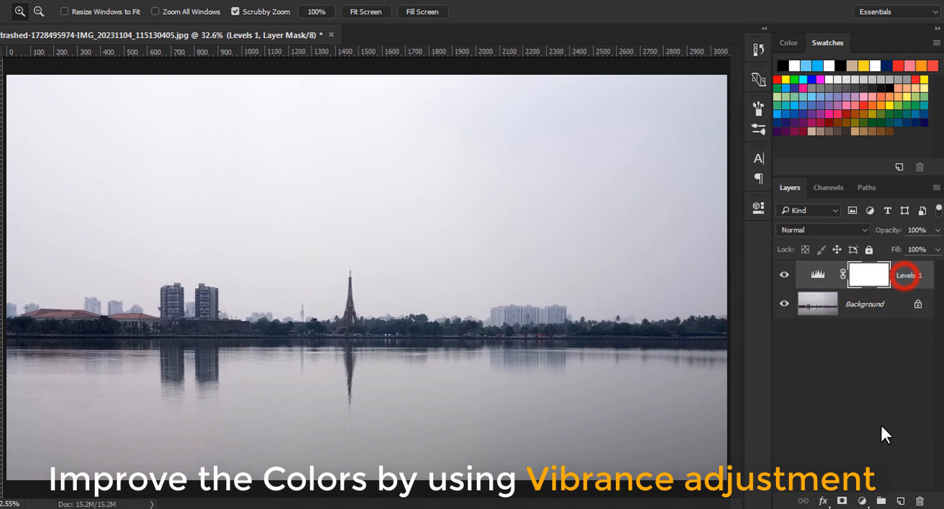
click(862, 501)
click(849, 306)
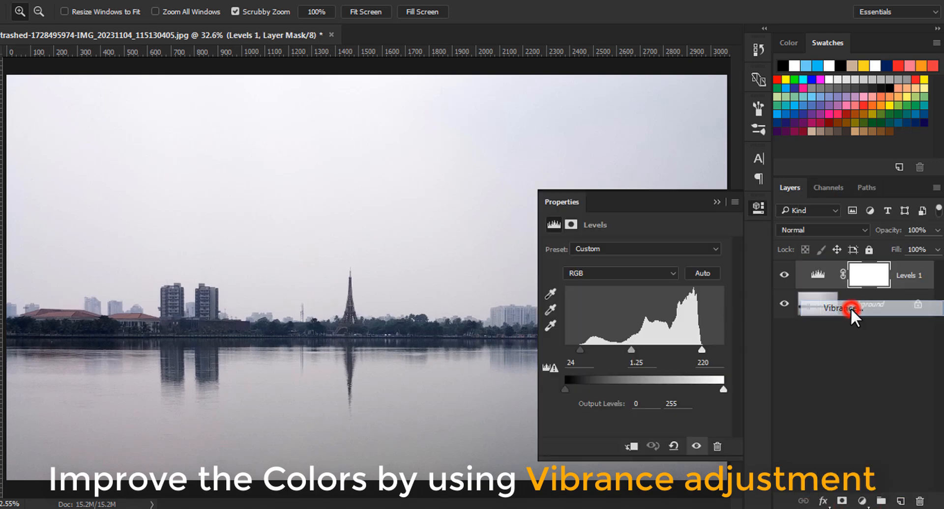
drag(661, 259, 692, 258)
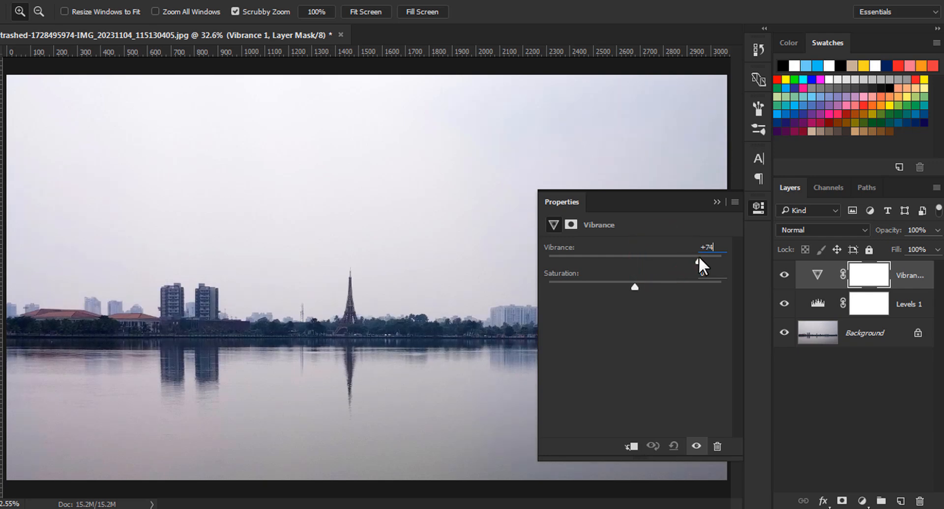
click(714, 202)
click(784, 276)
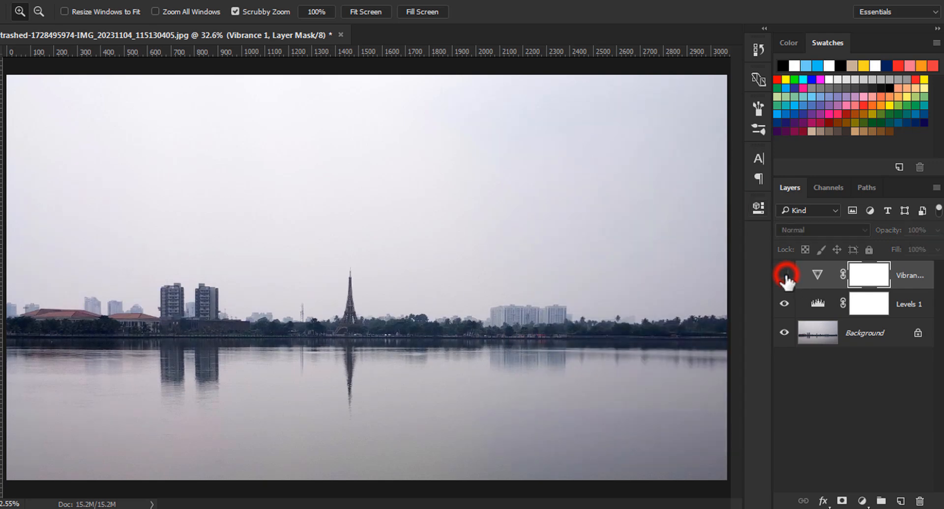
click(784, 275)
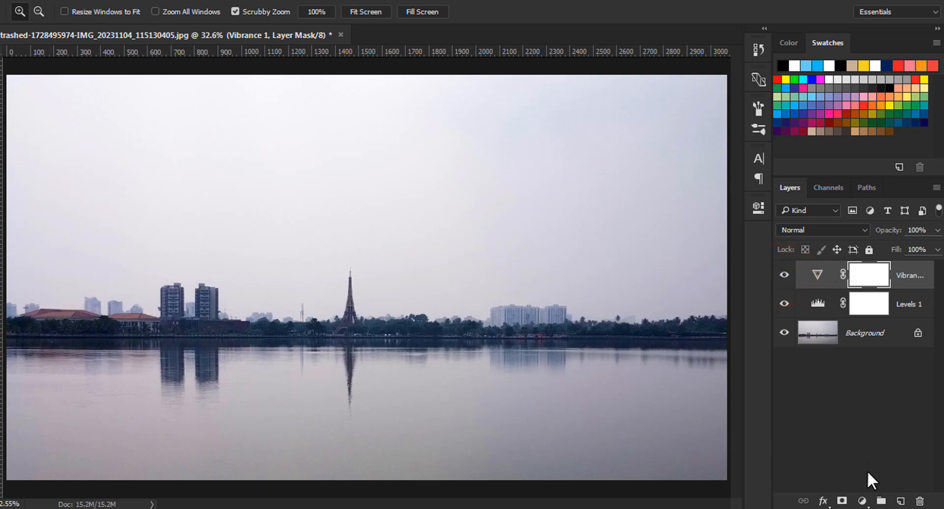
Step: Create a new layer and set the foreground colour to light blue 60ccf6
click(900, 501)
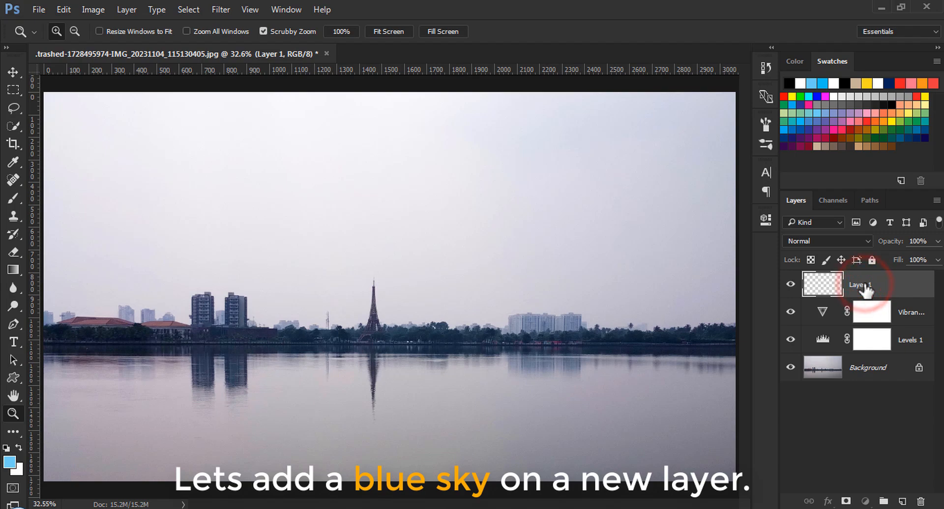
click(10, 462)
click(671, 205)
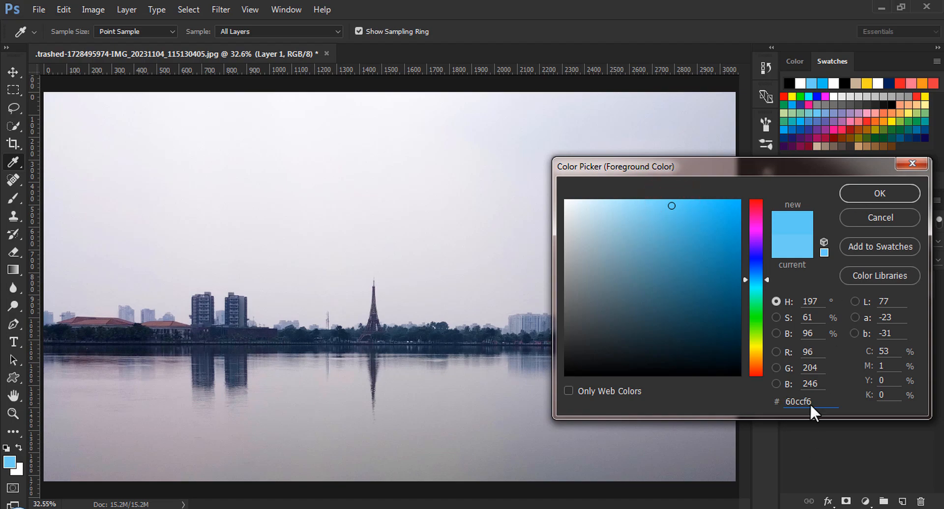
click(878, 193)
Step: Draw a foreground-to-transparent linear gradient on the new layer from the top of the sky down to the skyline
key(z)
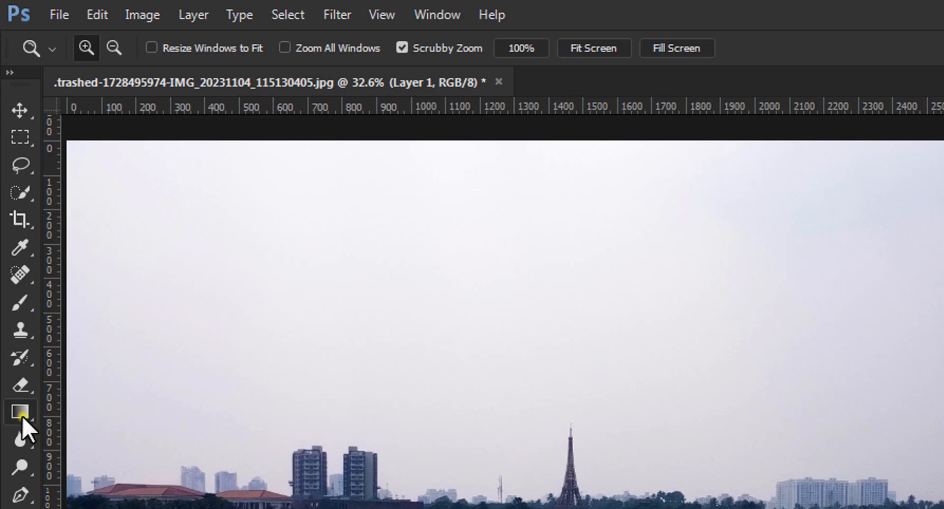
click(22, 417)
click(136, 412)
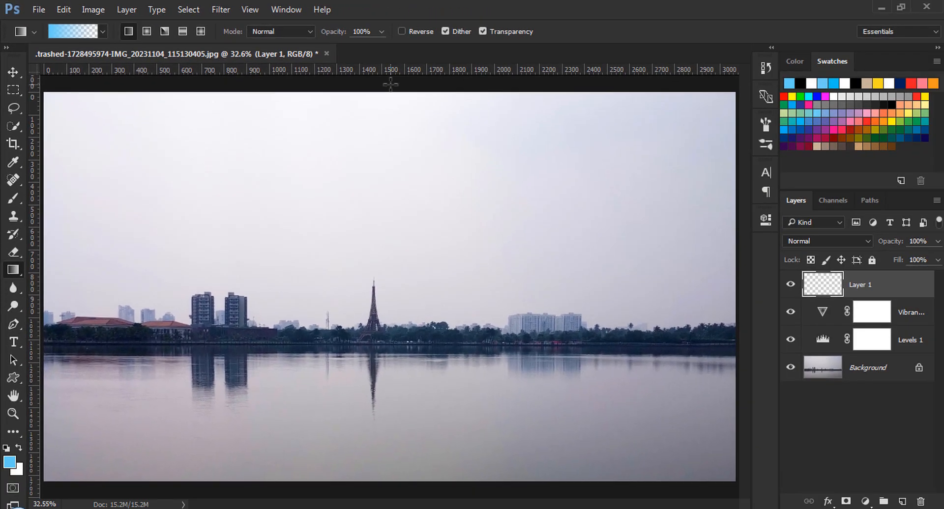
drag(390, 84, 382, 305)
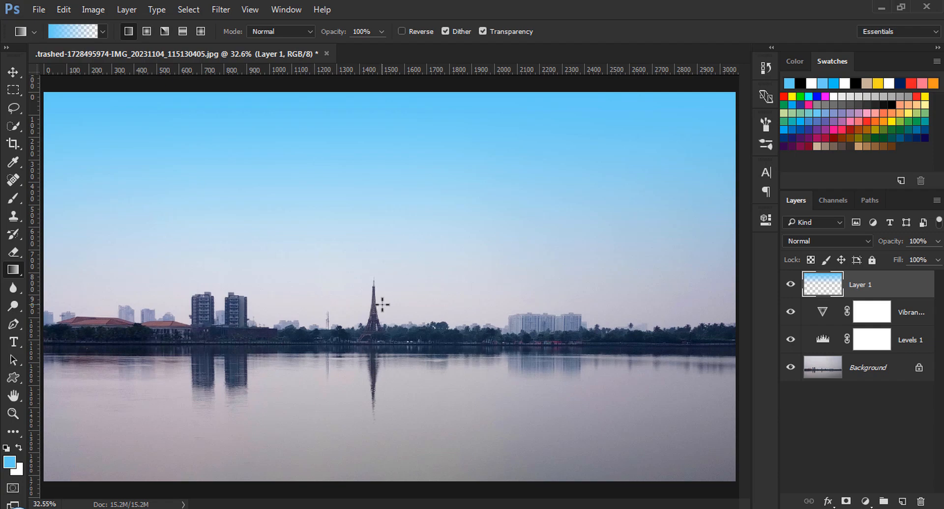
Step: Create another layer and draw the blue gradient from the bottom edge up to the waterline as the sky reflection
click(903, 501)
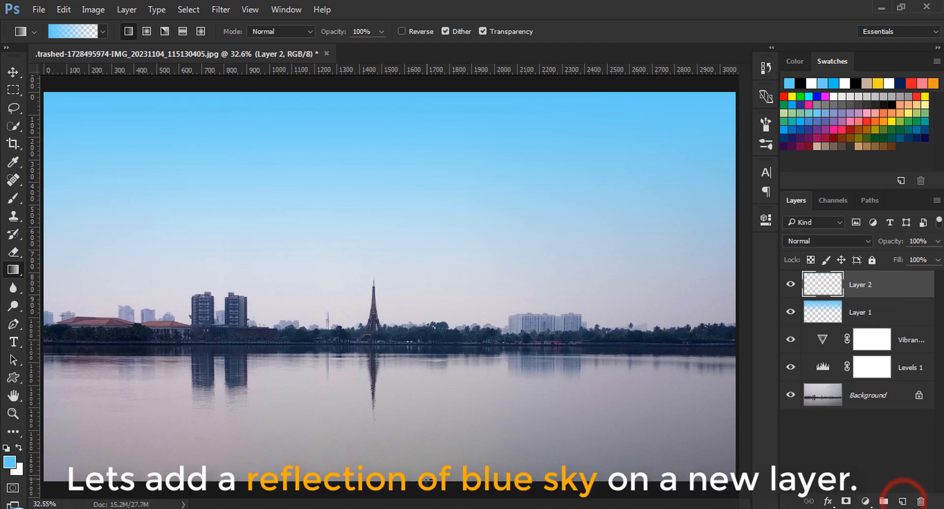
drag(407, 489, 409, 353)
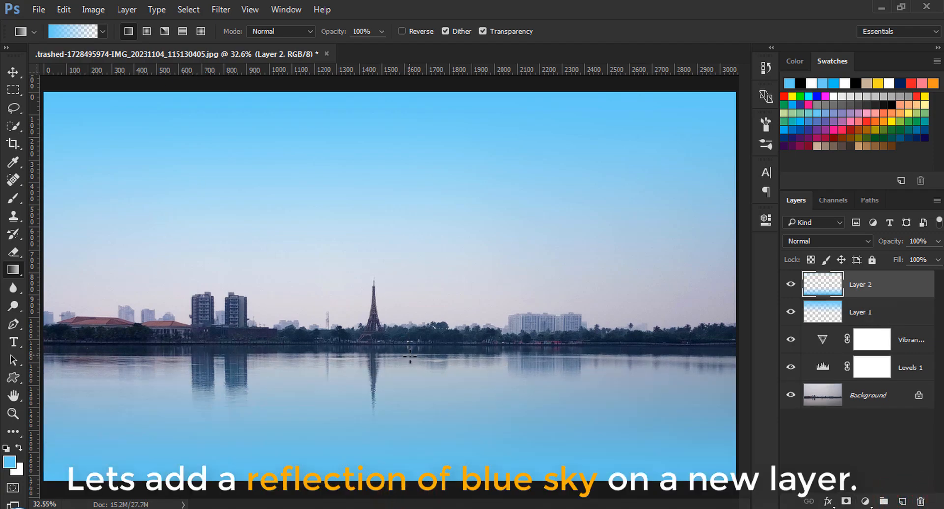
Step: Set the reflection layer's opacity to 40%
click(918, 241)
text(25)
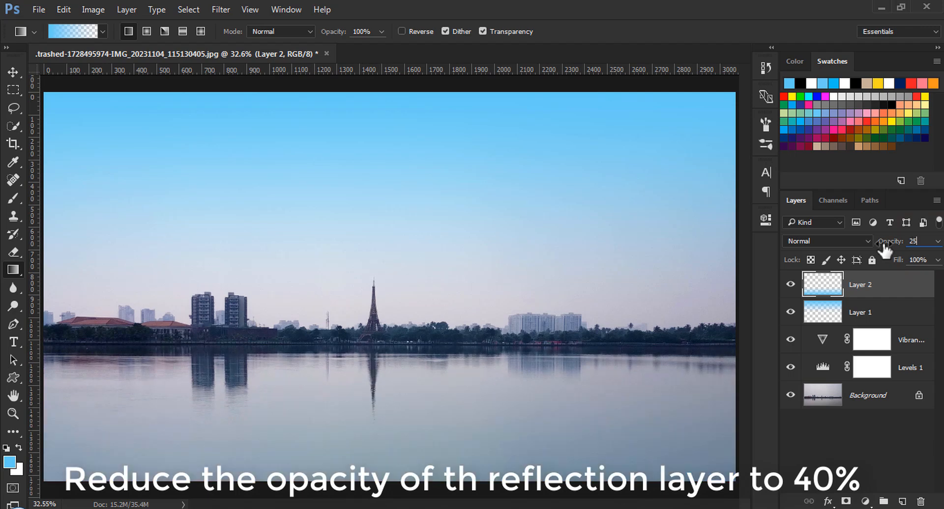
key(BackSpace)
key(BackSpace)
Step: Merge the reflection layer down into the sky layer and toggle the merged layer's visibility to compare
key(z)
right_click(880, 287)
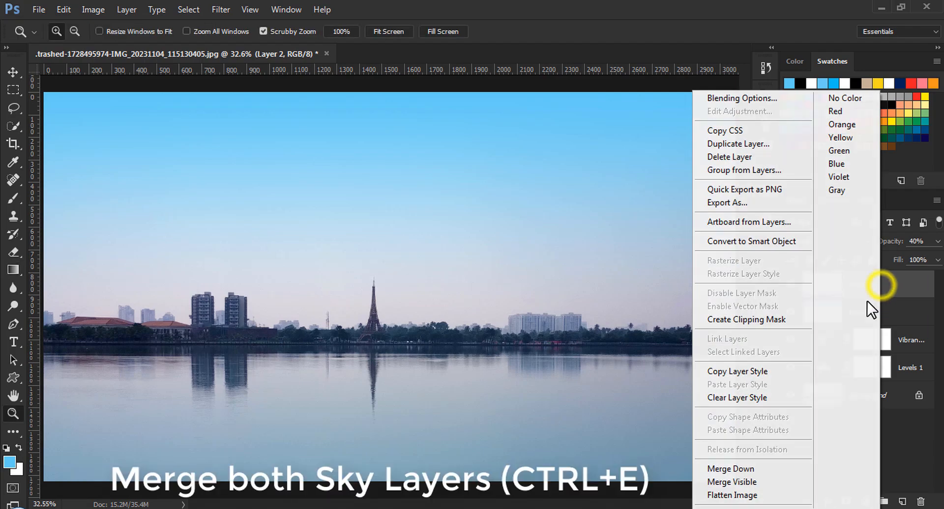
click(774, 465)
click(790, 284)
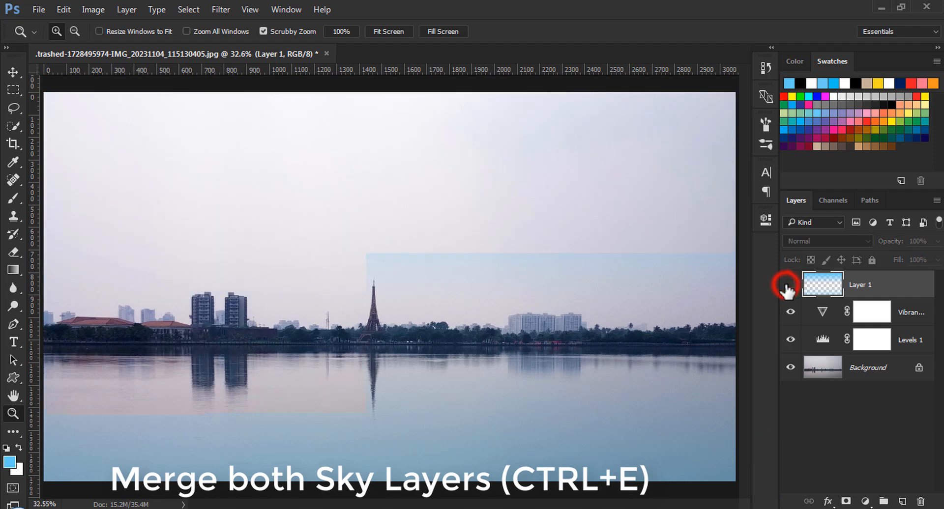
click(790, 284)
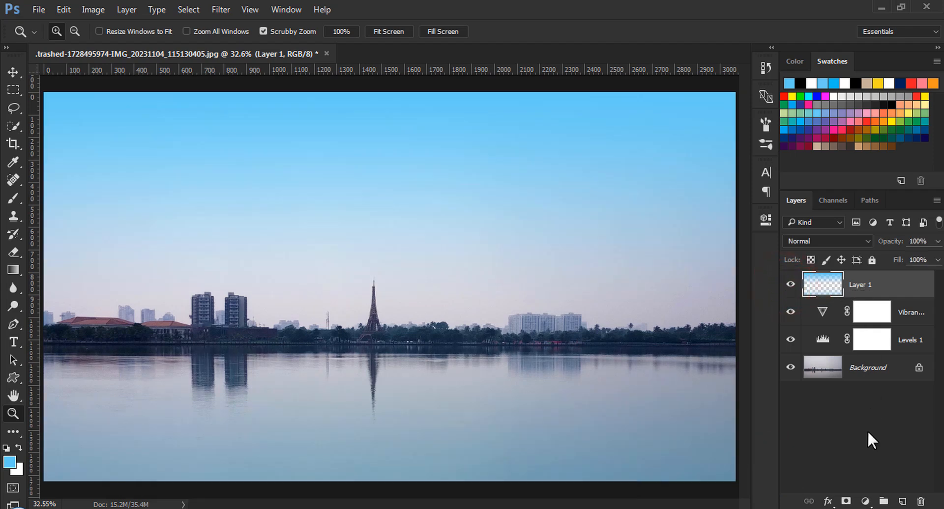
Step: Add a Hue/Saturation adjustment with hue +11 and clip it to the sky layer
click(866, 500)
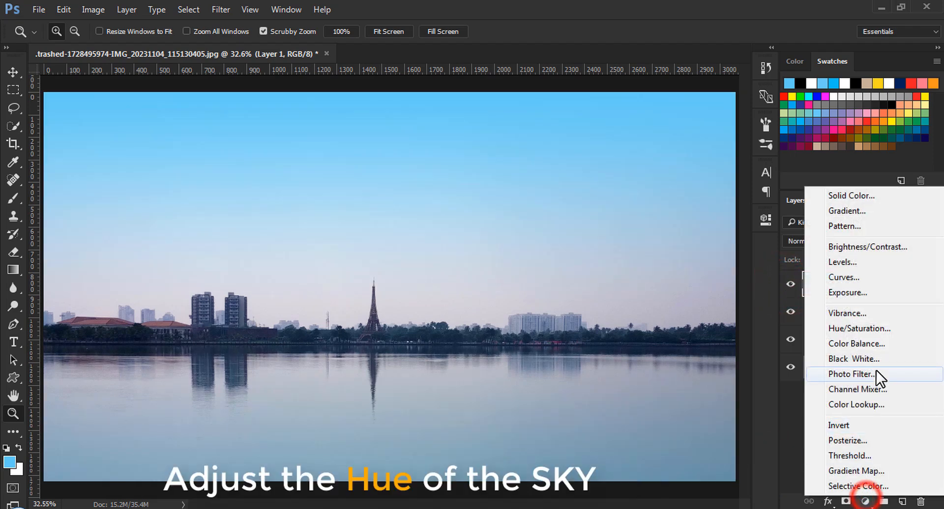
click(875, 332)
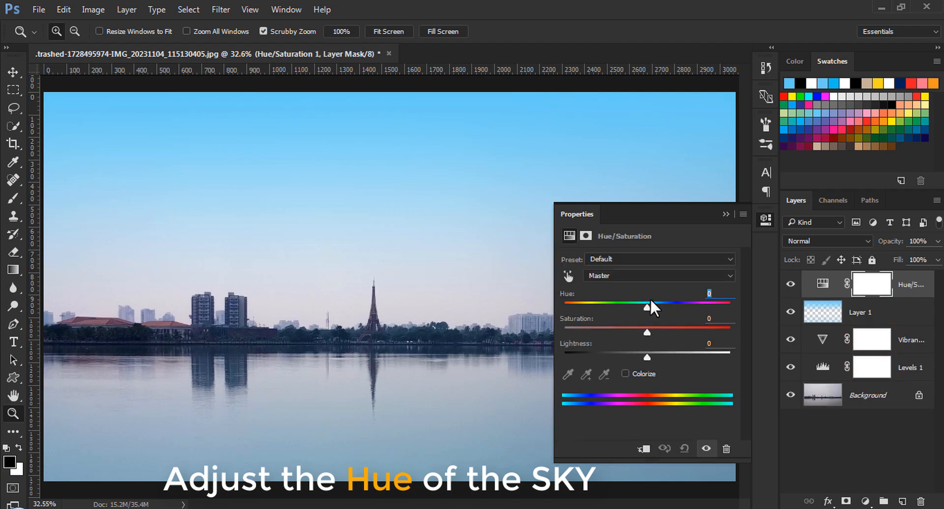
drag(646, 307, 656, 308)
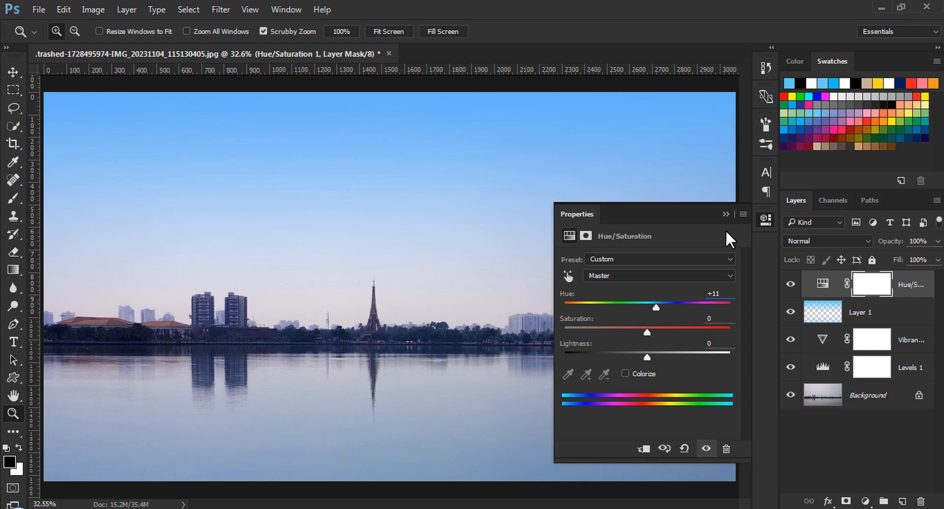
click(726, 215)
right_click(909, 294)
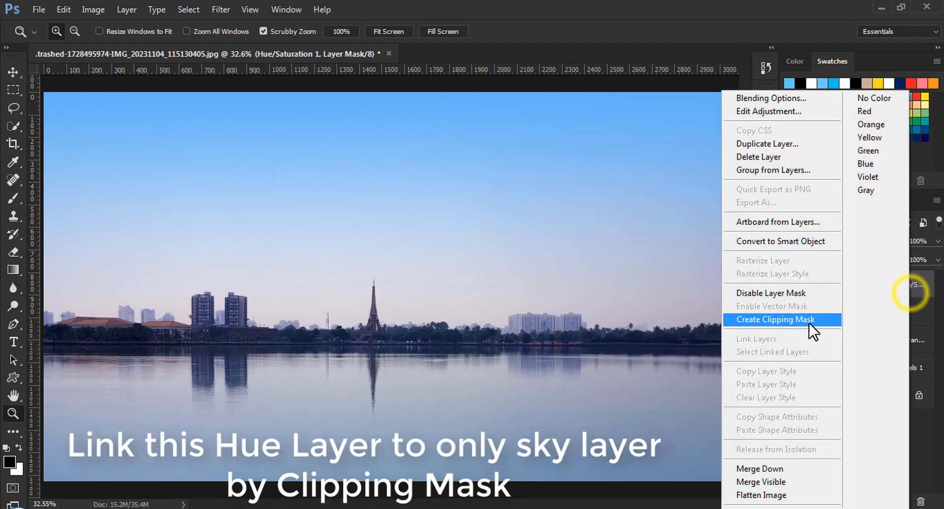
click(800, 318)
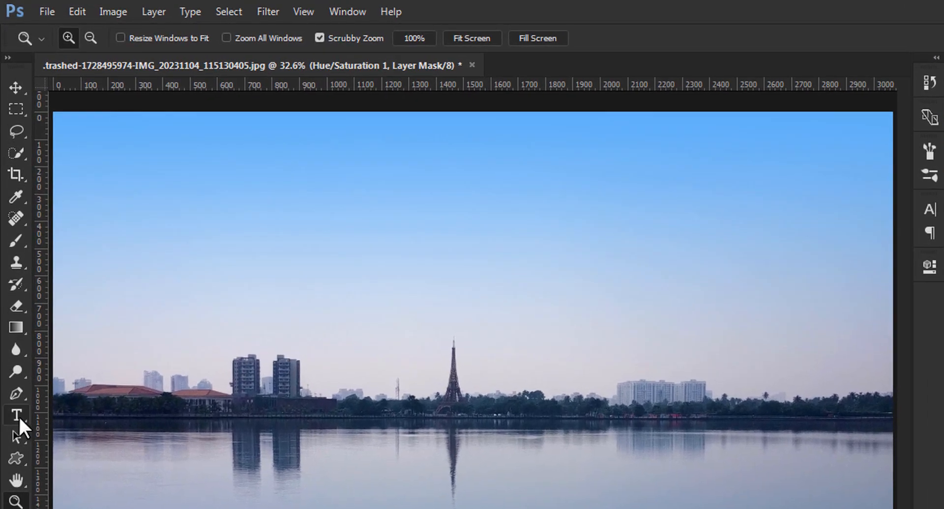
Step: Set up the Type tool with Helvetica Condensed Bold at 600.6 pt and a white text colour
click(13, 342)
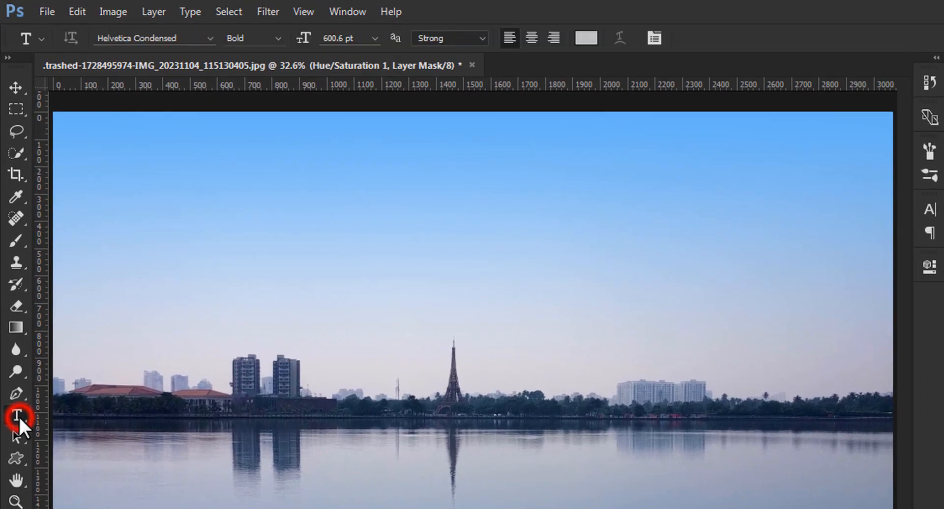
click(176, 37)
click(252, 35)
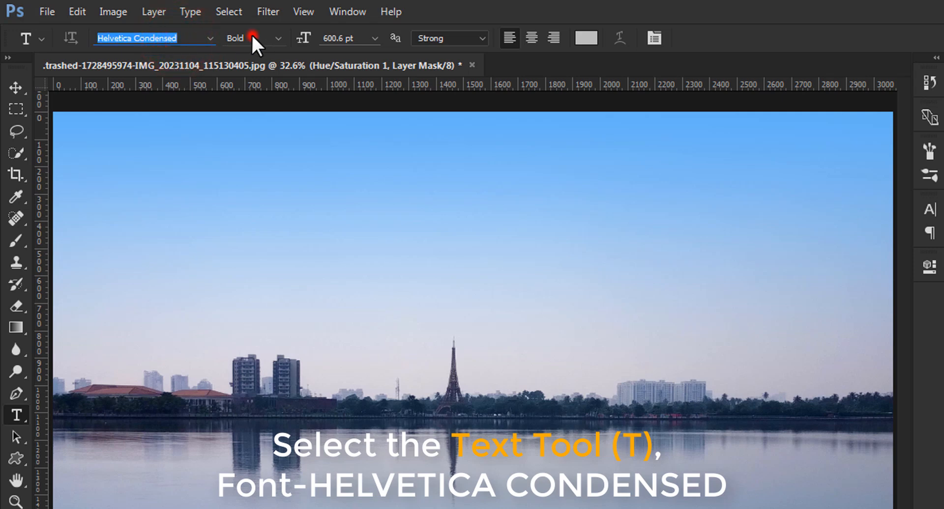
click(364, 39)
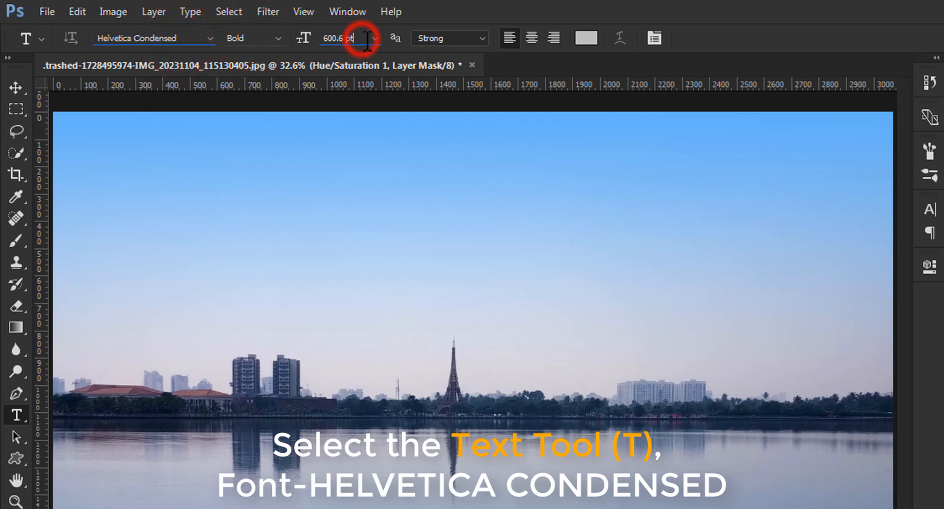
click(580, 39)
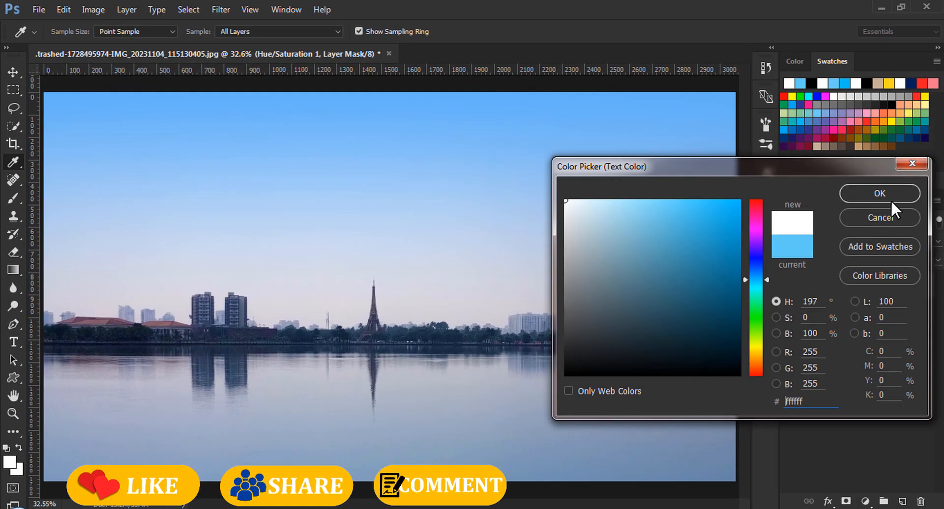
click(943, 237)
Step: Draw a text box across the image and type ECOPARK, then commit the text
drag(77, 197, 659, 426)
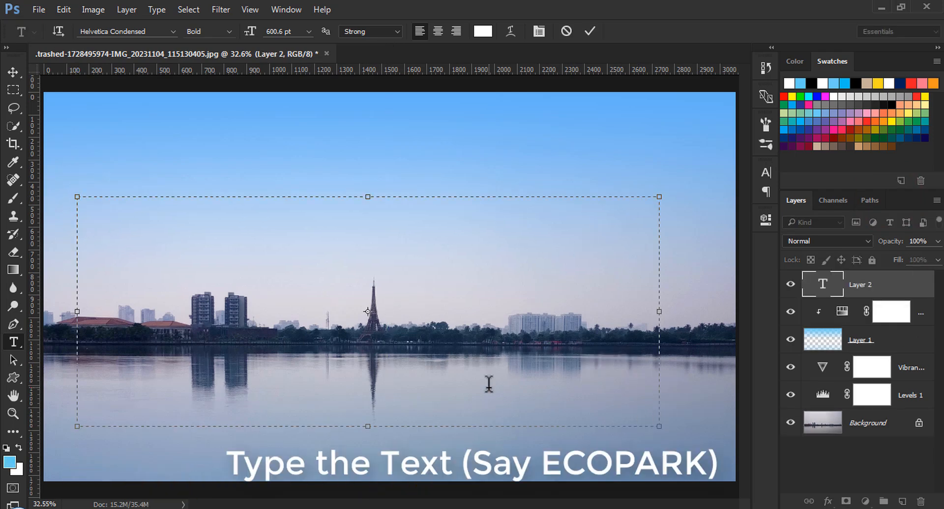
text(ECOPARK)
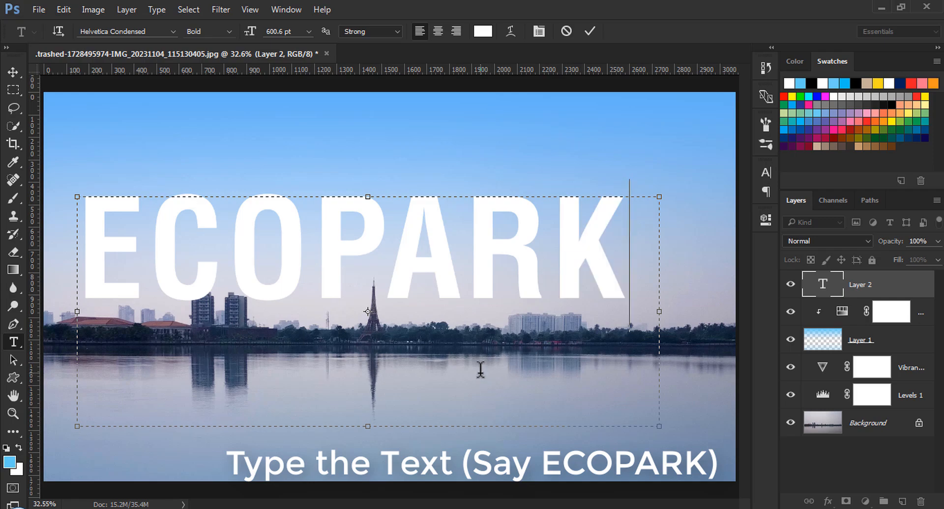
click(588, 33)
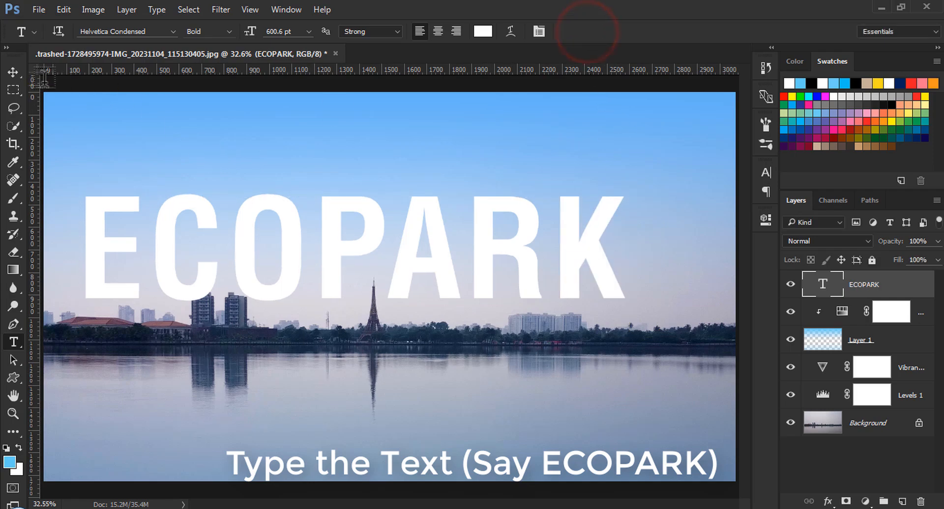
Step: Move the ECOPARK text down slightly so it sits over the skyline
key(v)
drag(317, 218, 329, 254)
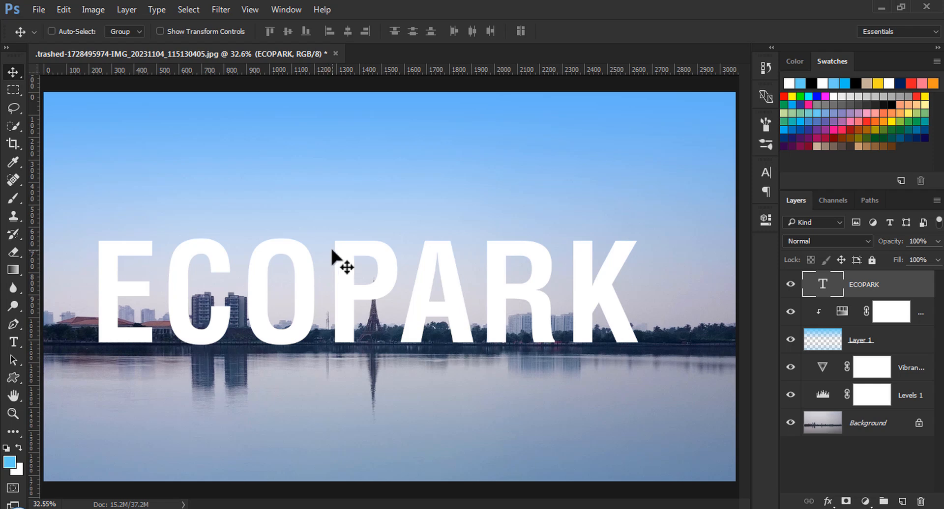
Step: Add a layer mask to the ECOPARK text layer
key(z)
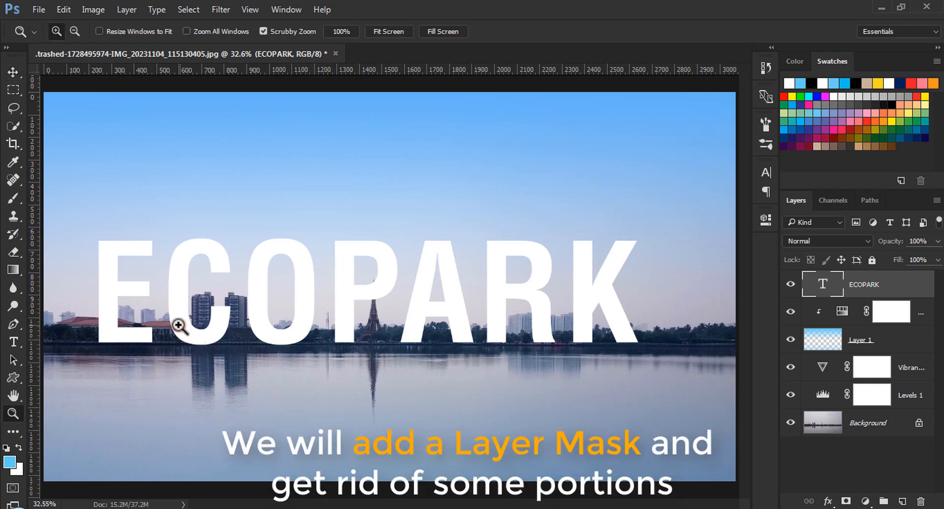
click(221, 321)
click(188, 322)
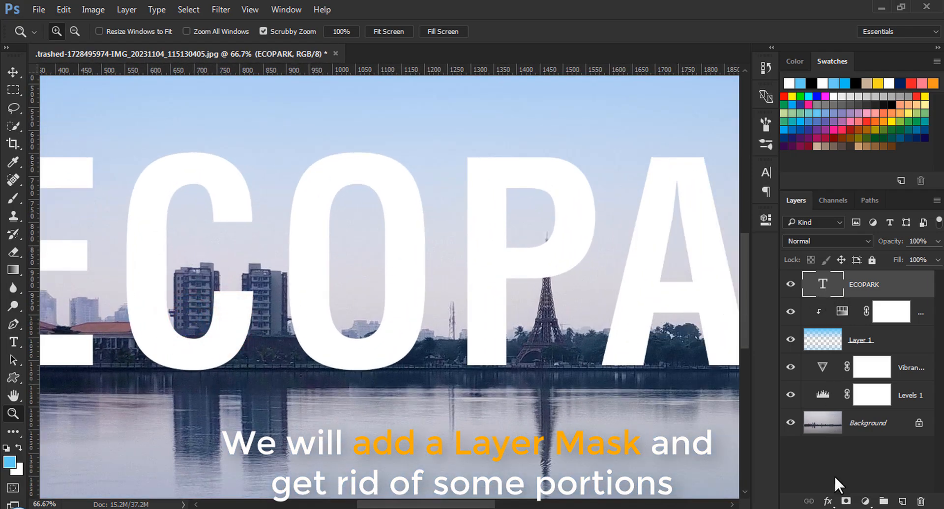
click(846, 501)
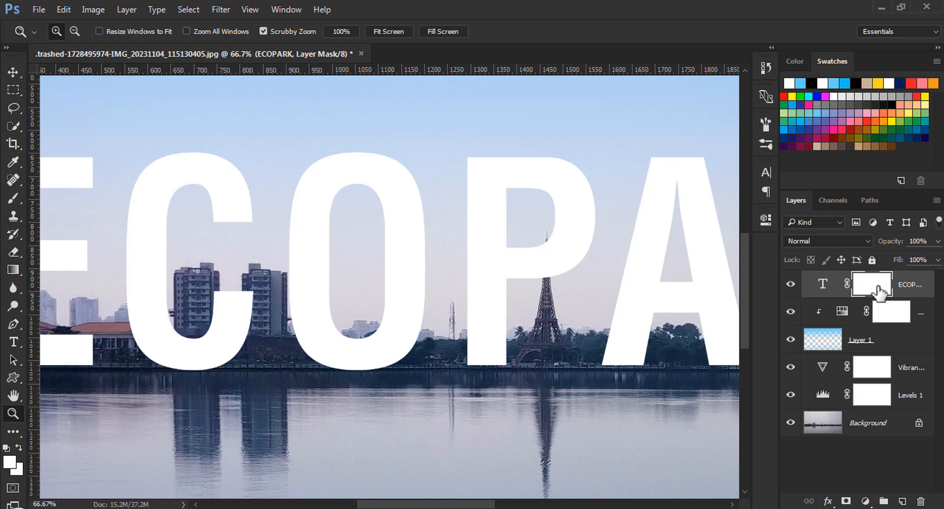
Step: Select the Brush tool and set it to 47 px size with 60% hardness
right_click(7, 202)
click(86, 200)
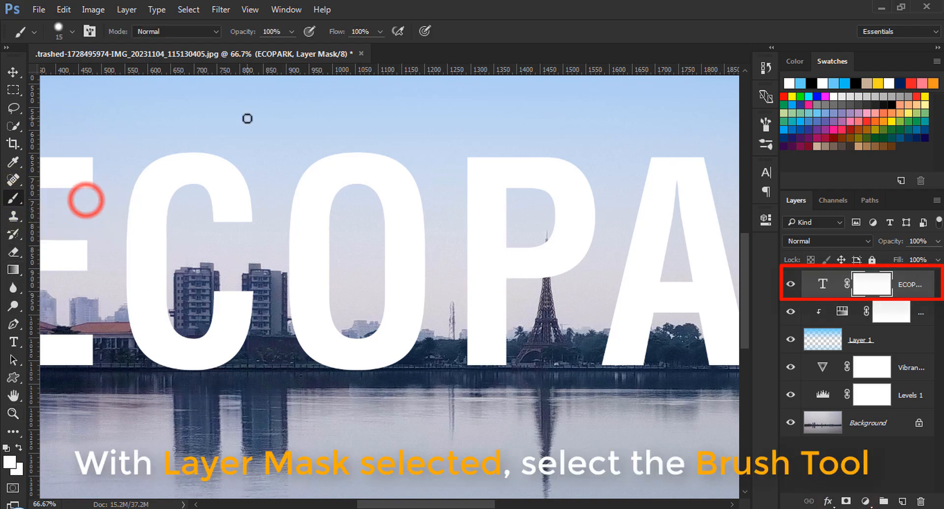
right_click(247, 119)
click(346, 147)
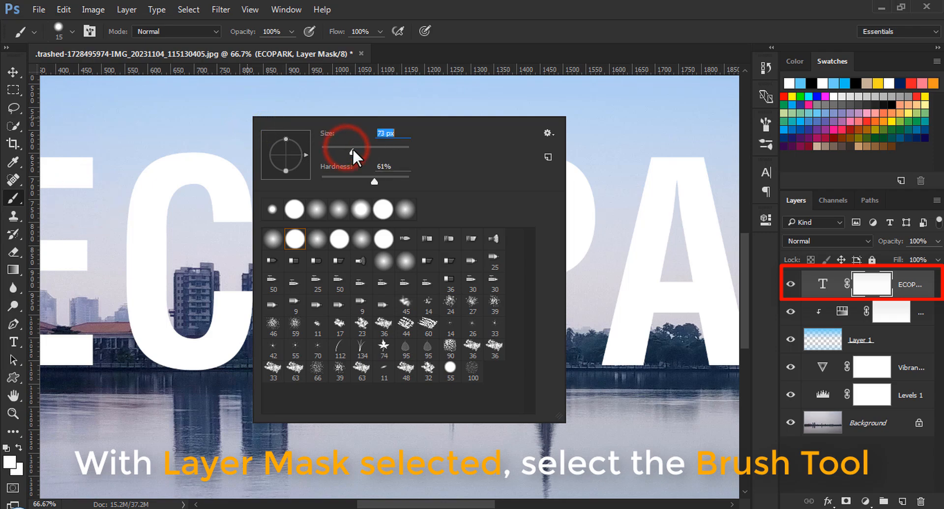
click(346, 146)
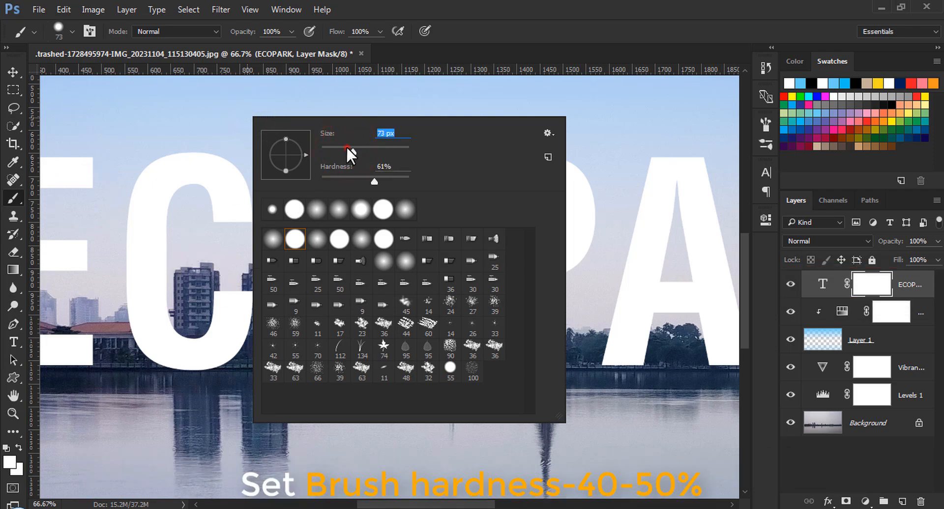
click(346, 147)
click(373, 180)
click(458, 39)
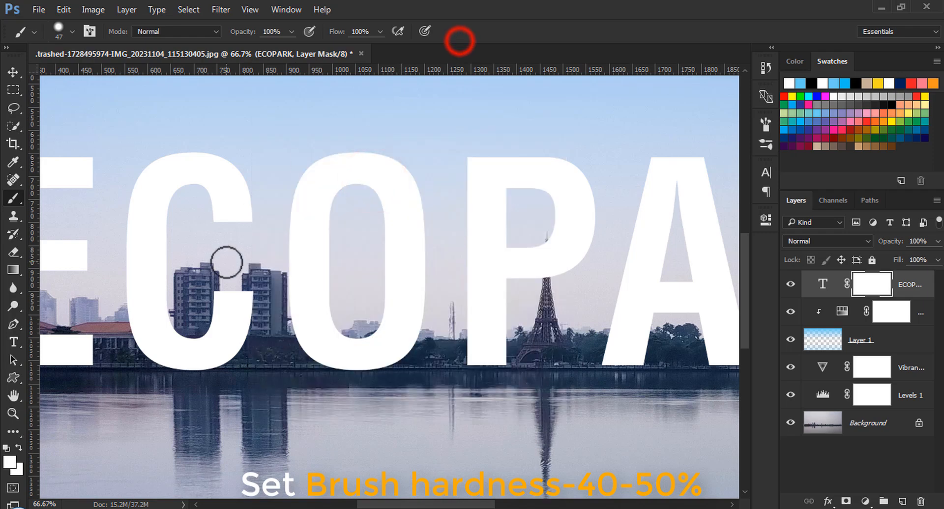
Step: Paint black on the text mask to reveal the left tower block through the letter C
key(z)
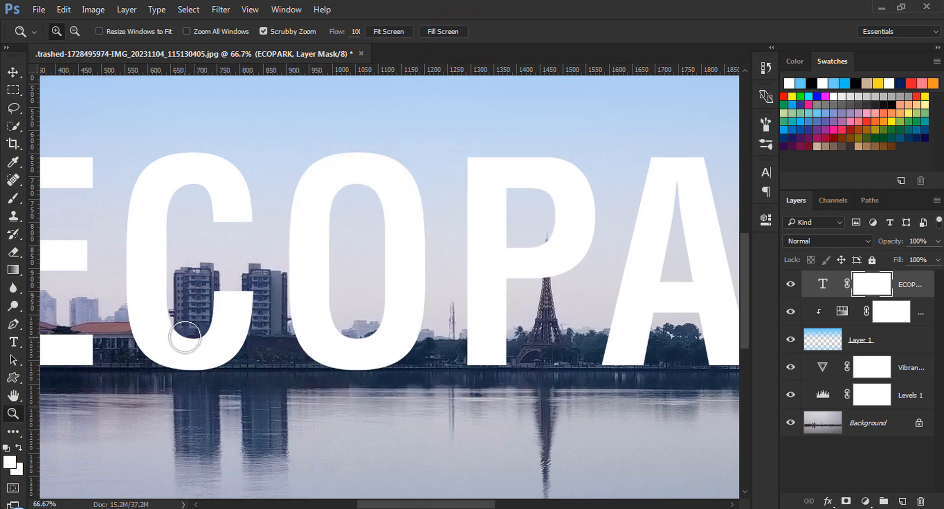
click(185, 336)
click(185, 336)
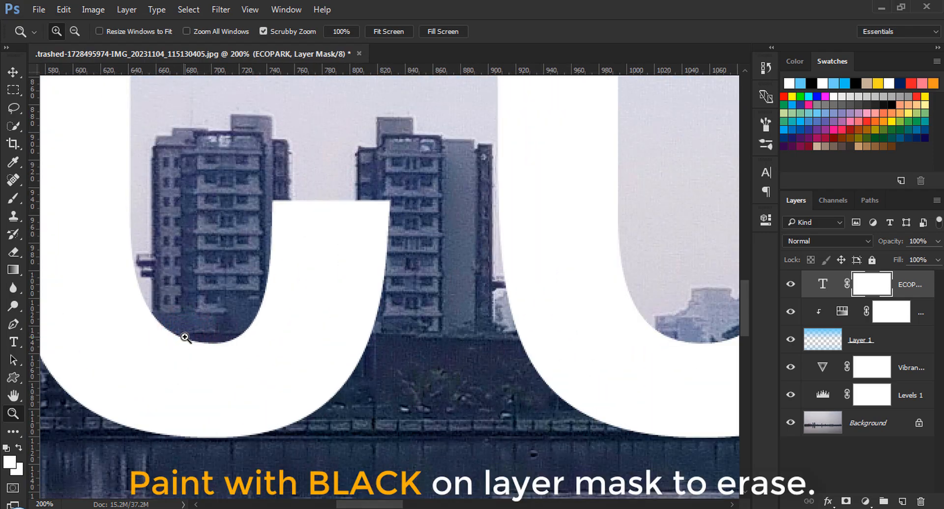
key(b)
click(16, 448)
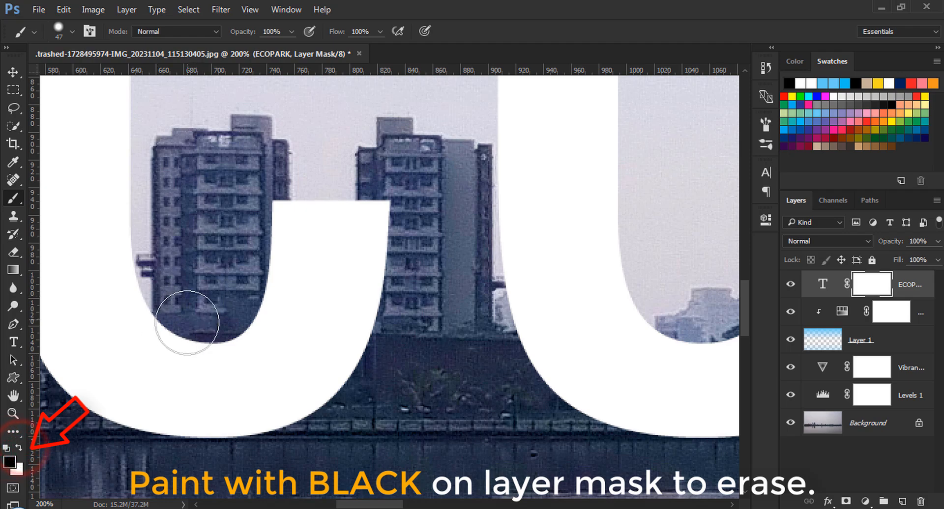
click(182, 321)
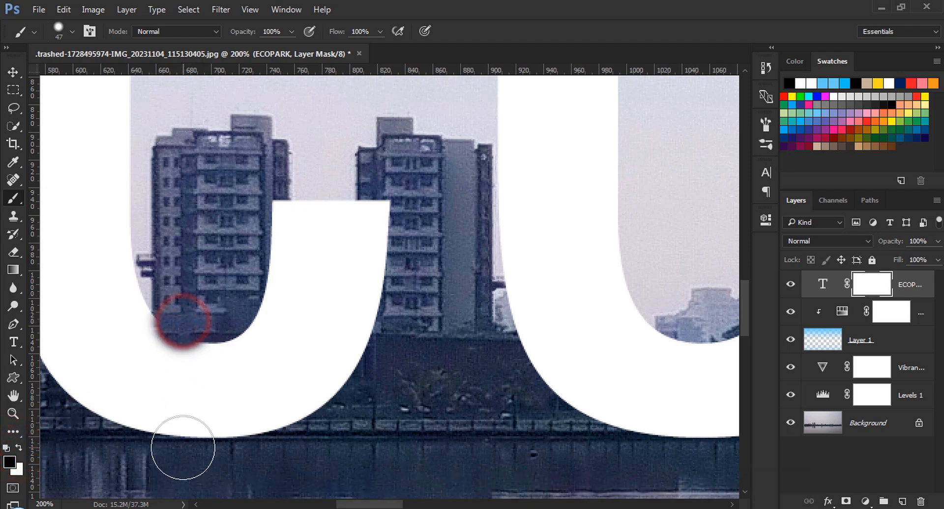
shift+click(180, 449)
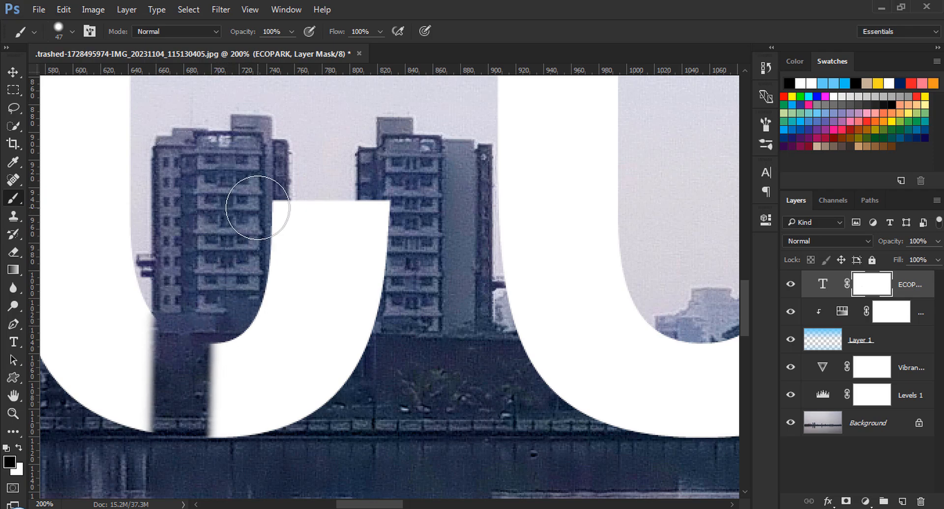
click(257, 206)
shift+click(244, 448)
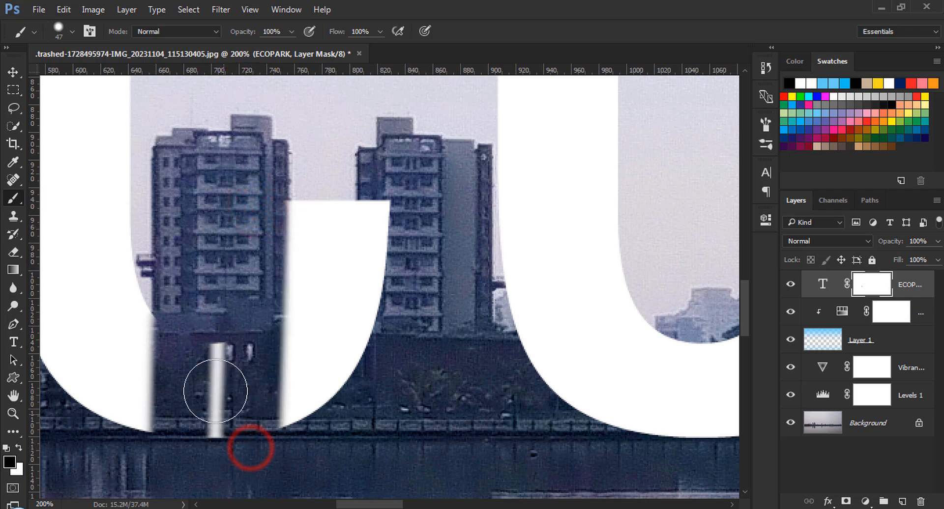
click(211, 362)
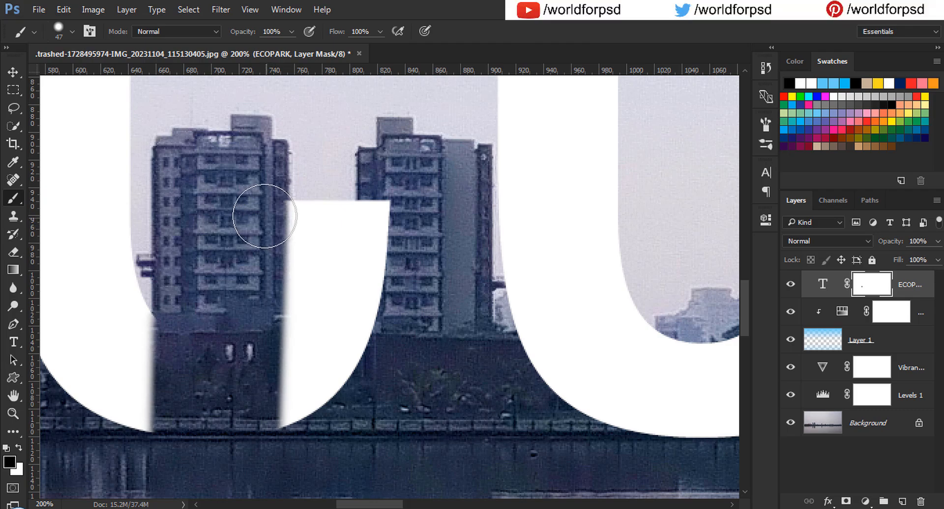
click(260, 211)
shift+click(263, 425)
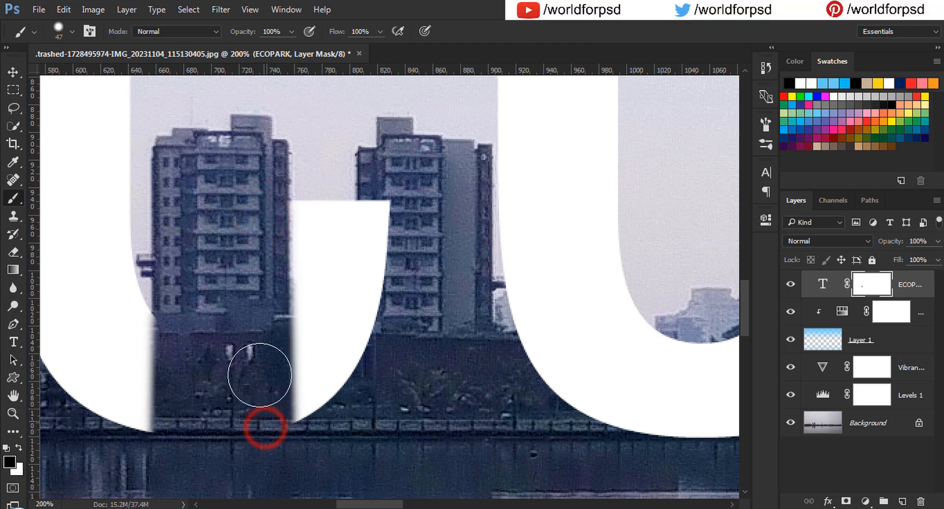
click(262, 207)
shift+click(263, 443)
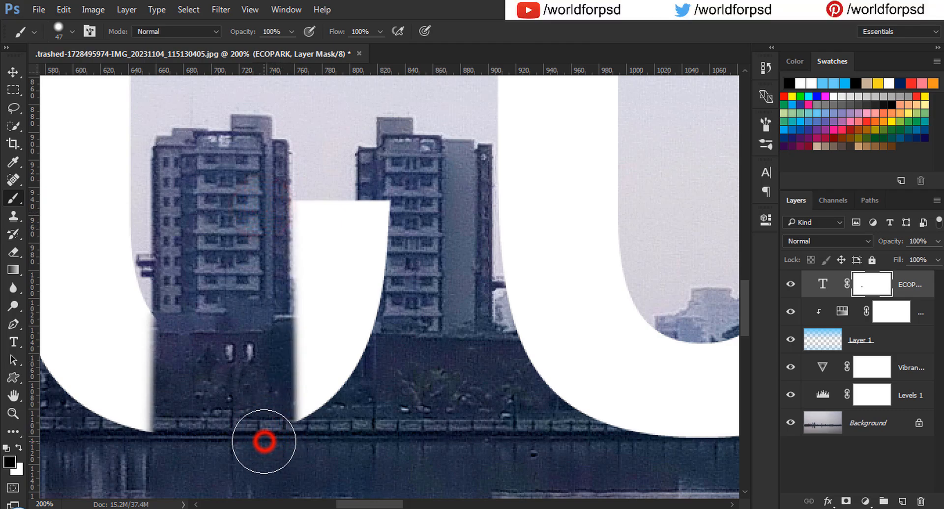
Step: Paint black on the text mask to reveal the second tower block through the edge of the letter O
click(390, 204)
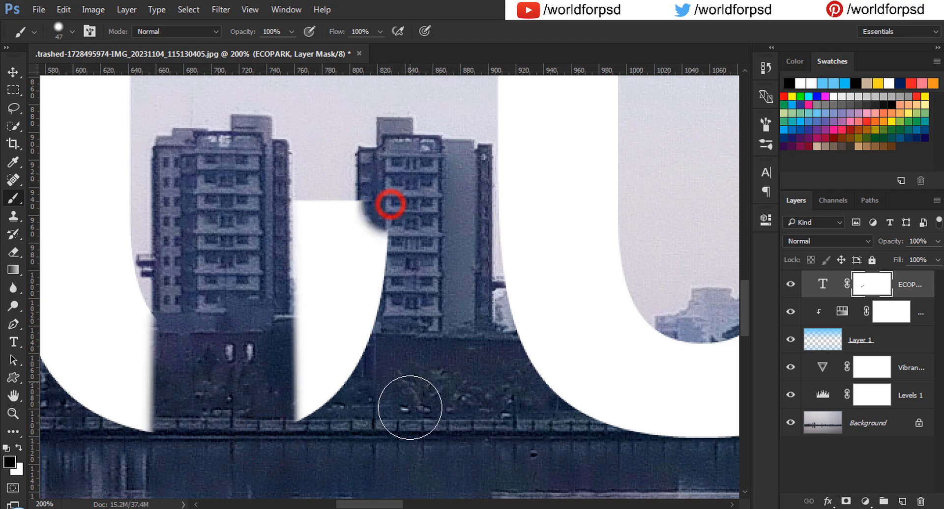
shift+click(400, 430)
click(388, 207)
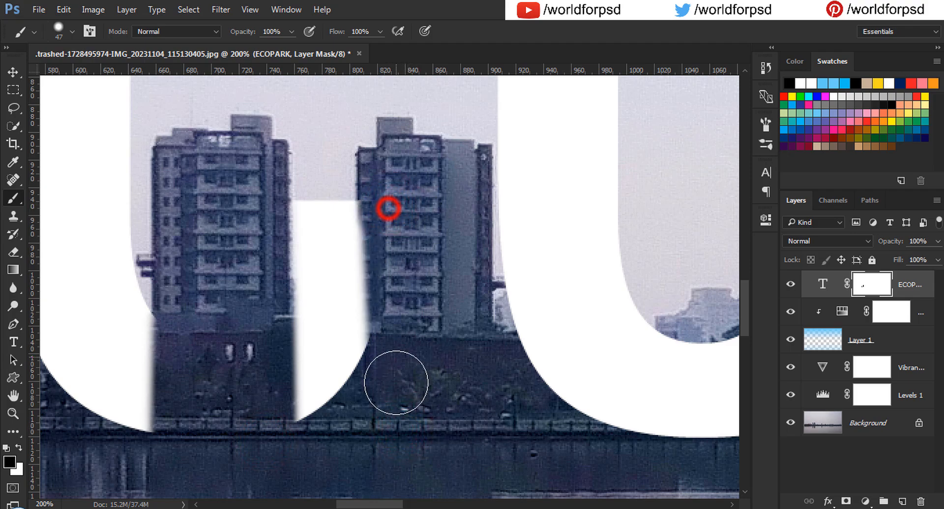
shift+click(393, 407)
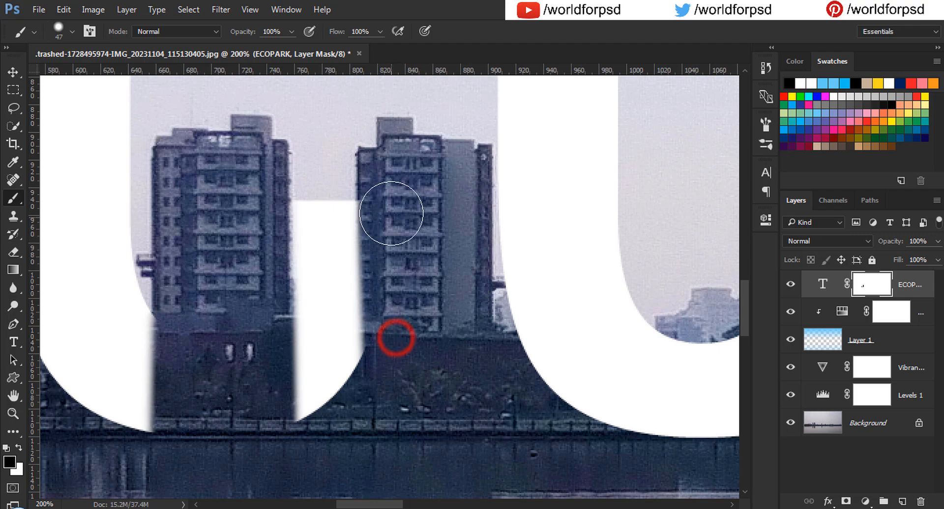
click(388, 210)
click(393, 403)
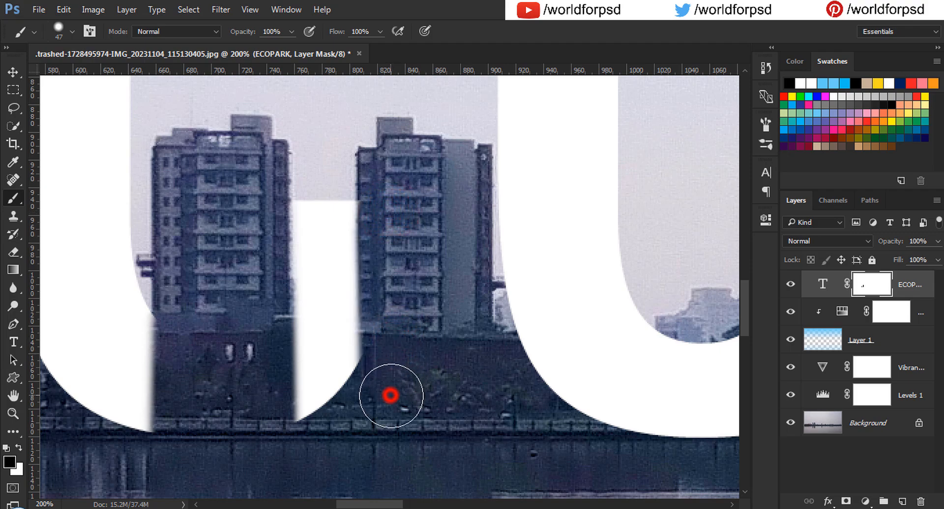
click(392, 368)
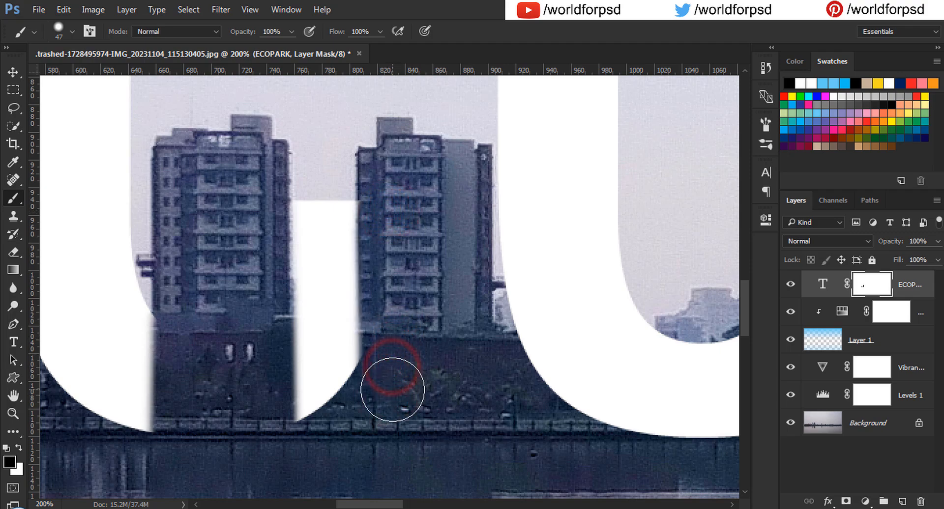
Step: Set the brush size to 10 px for detail masking around the tower under the letter P
key(ctrl+0)
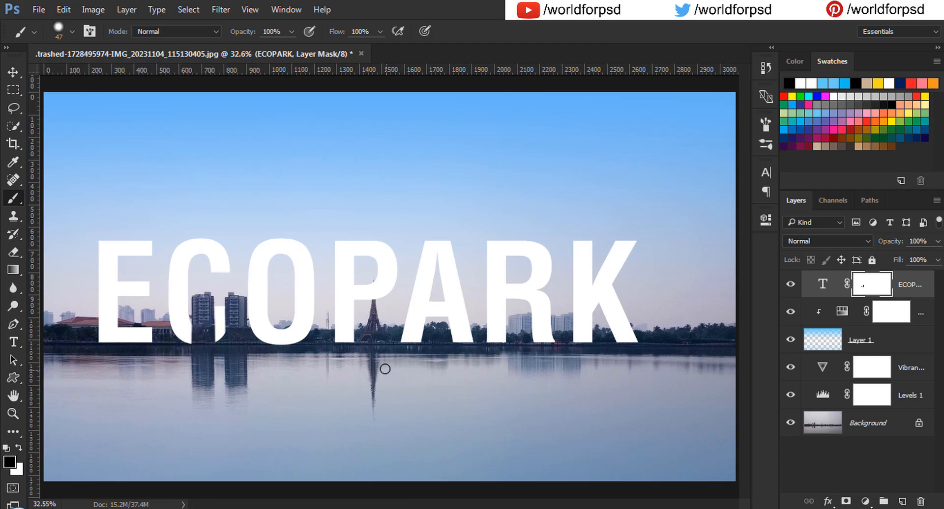
key(z)
click(385, 276)
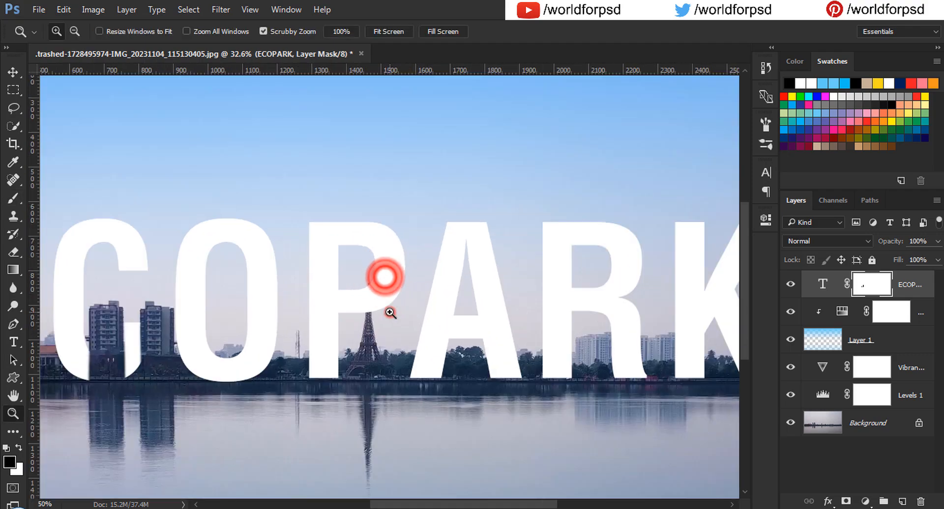
click(390, 312)
click(363, 309)
click(320, 299)
click(320, 300)
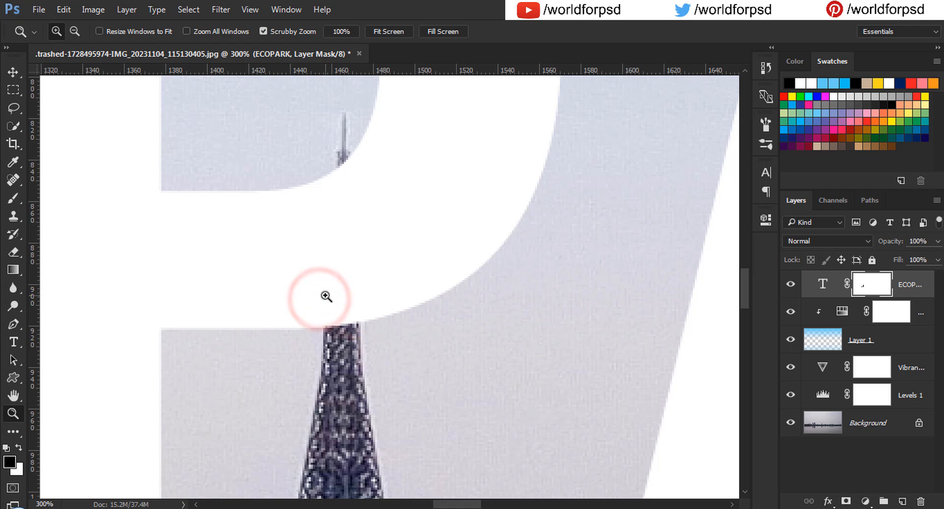
key(b)
right_click(462, 211)
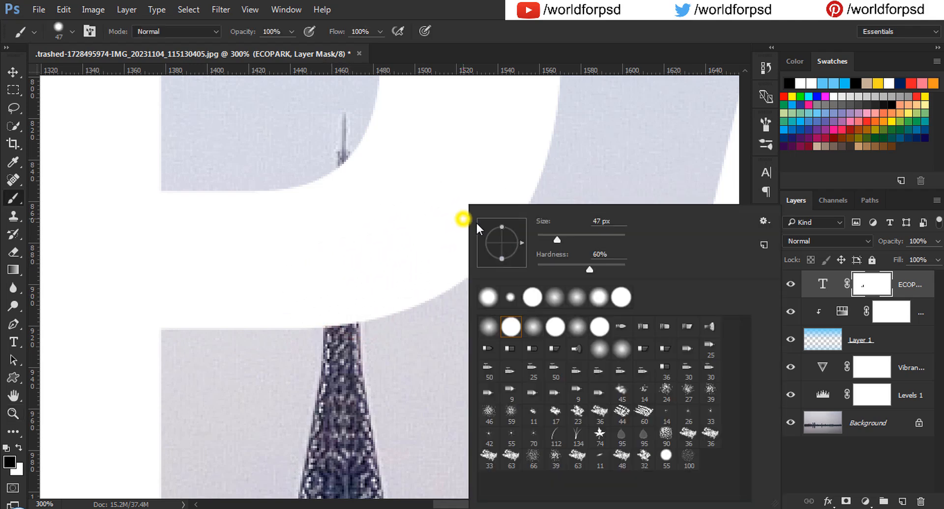
click(544, 240)
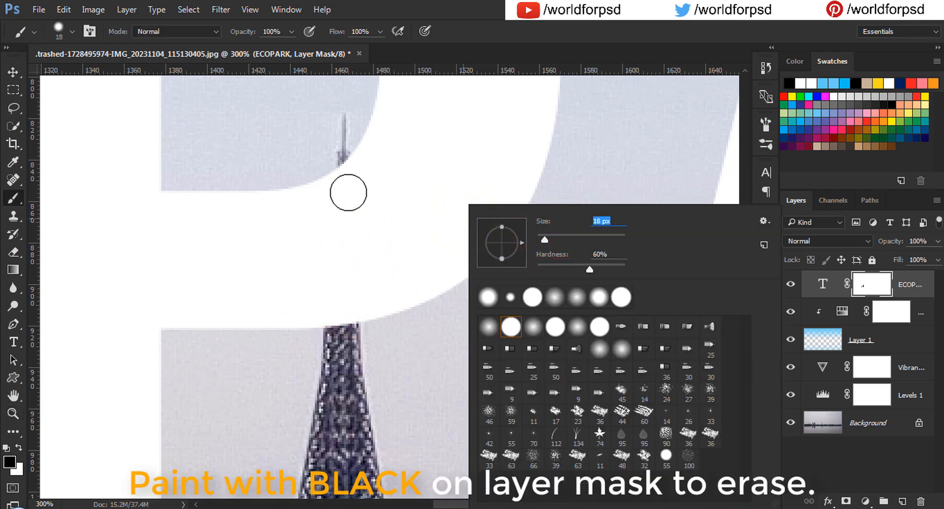
text(15)
key(Return)
Step: Paint black on the text mask to reveal the tower spire through the letter P, shrinking the brush to 8 px for the tip
click(343, 326)
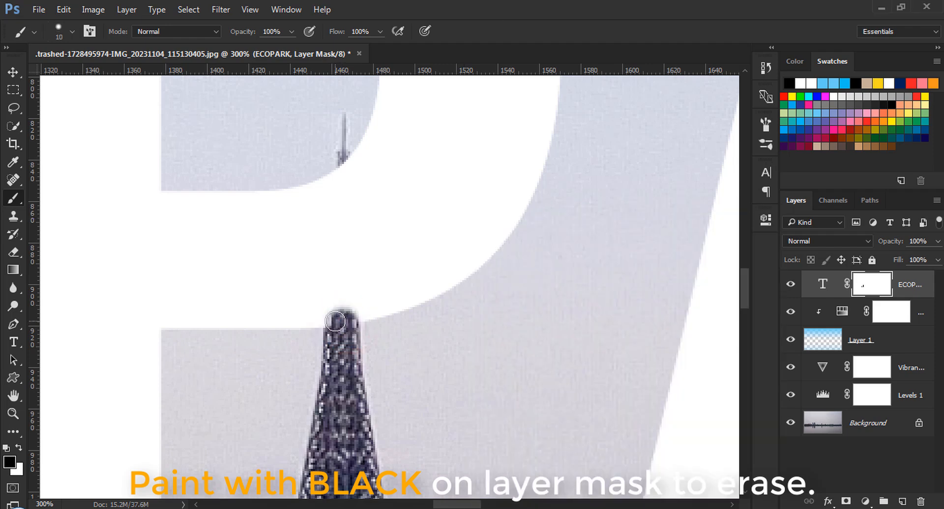
click(335, 322)
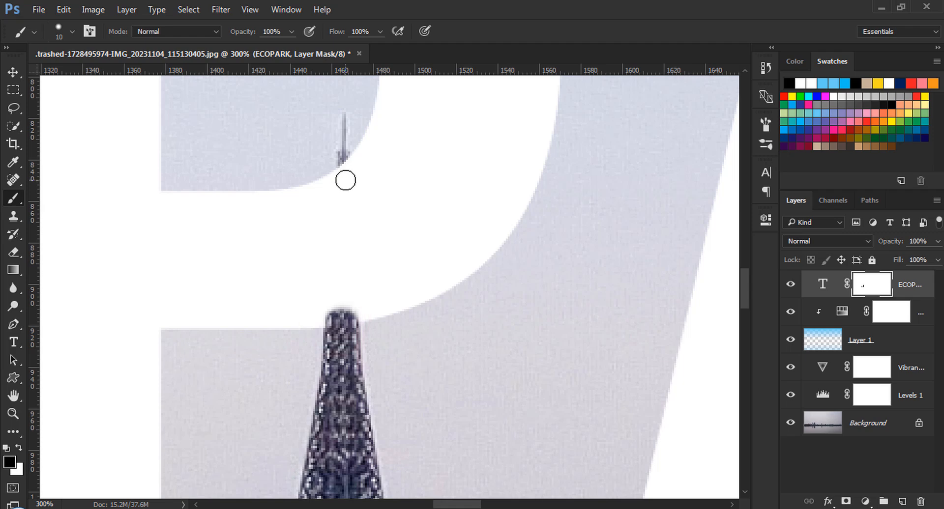
shift+click(345, 178)
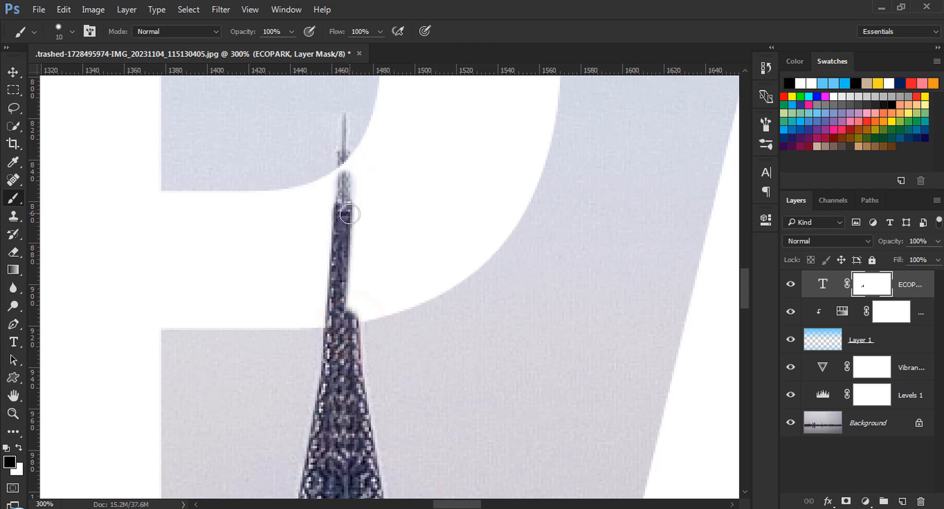
click(348, 211)
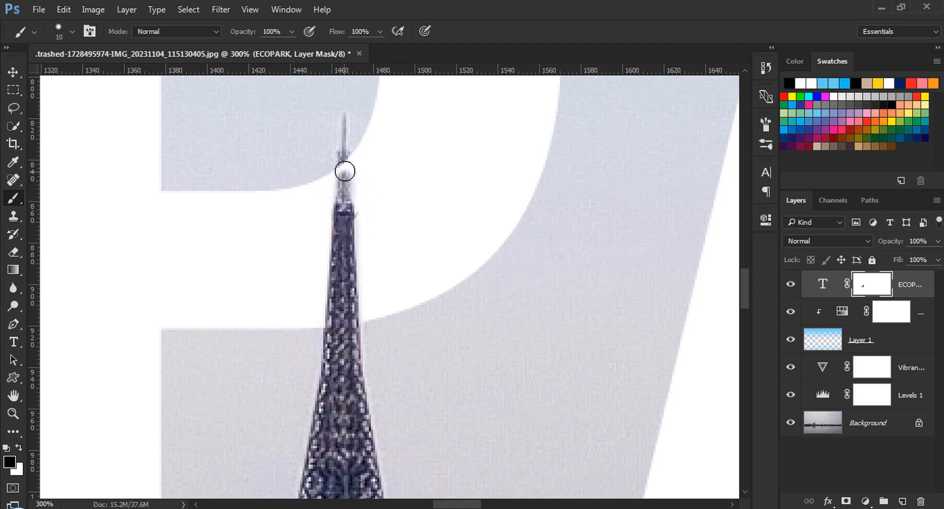
click(345, 158)
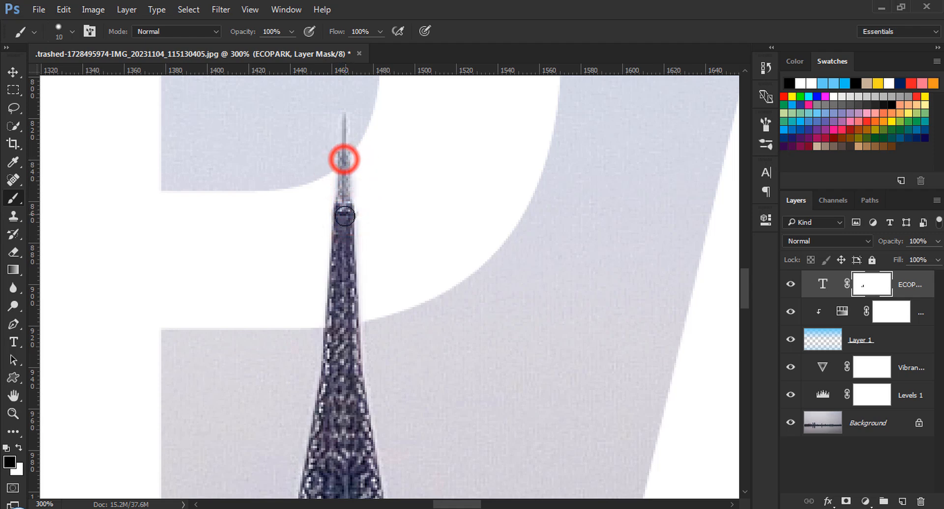
key(bracketleft)
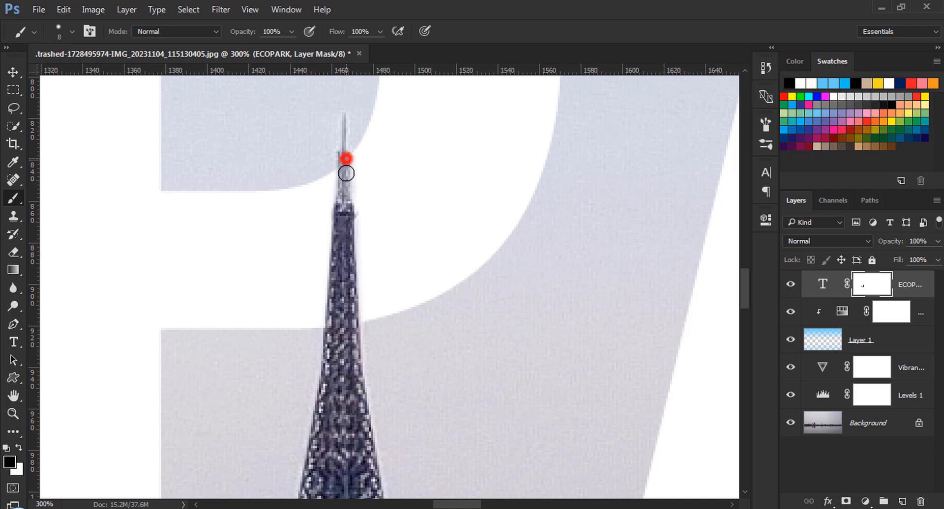
drag(346, 160, 345, 185)
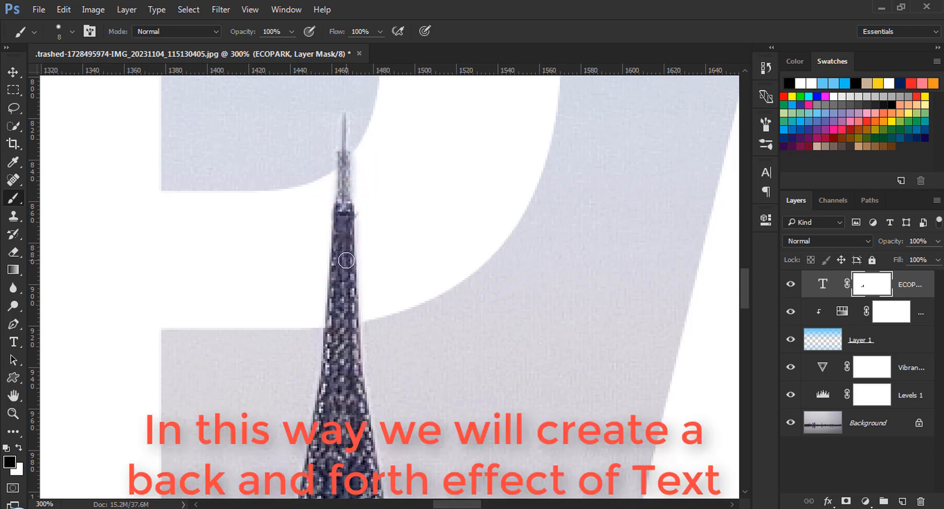
Step: Paint black on the text mask with a 25 px brush to reveal the buildings behind the letter R's leg, touching up its edge in white
key(ctrl+0)
key(z)
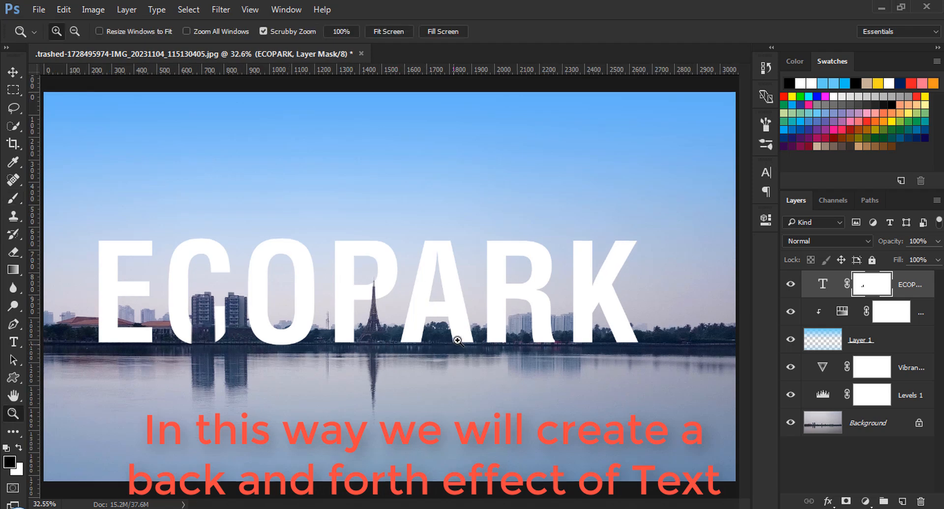
mouse_move(547, 331)
mouse_down()
mouse_move(571, 331)
mouse_move(555, 332)
mouse_up()
key(b)
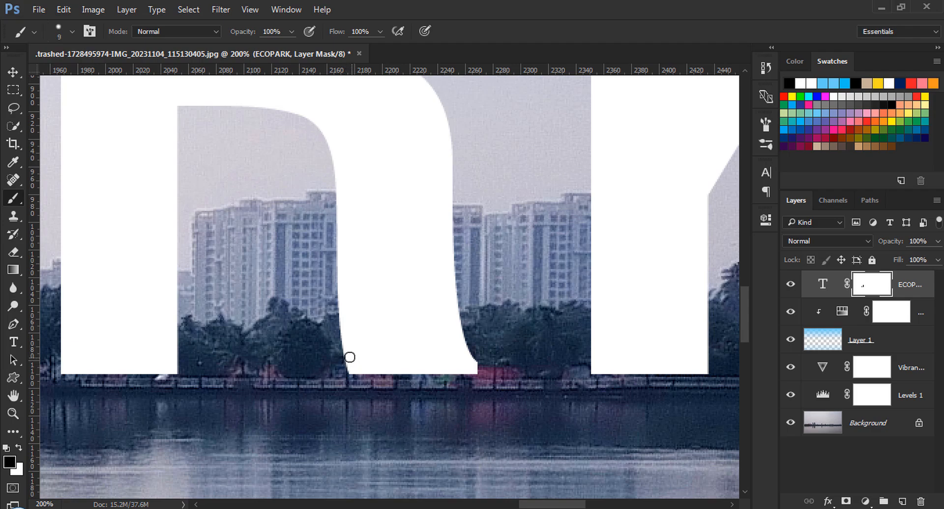
click(336, 209)
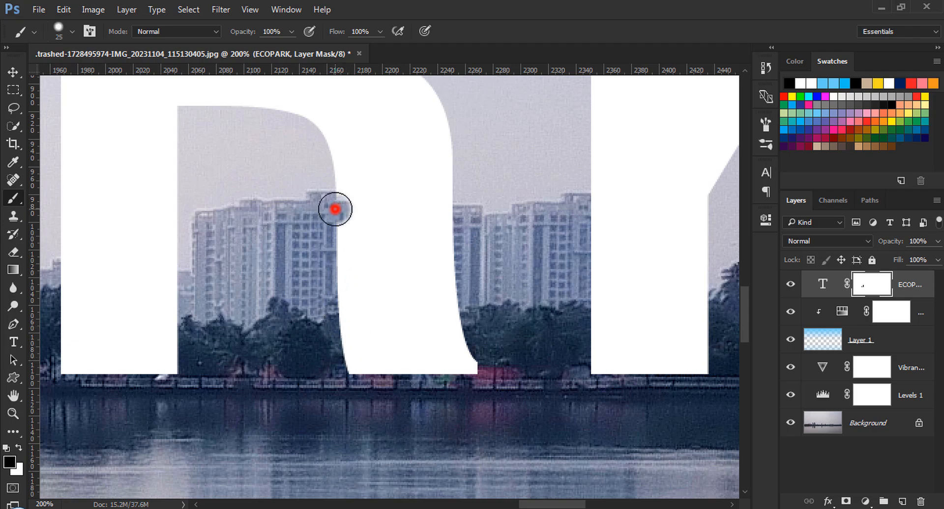
drag(443, 219, 444, 235)
mouse_move(449, 284)
mouse_down()
mouse_move(404, 275)
mouse_move(491, 285)
mouse_move(378, 319)
mouse_move(356, 316)
mouse_move(363, 274)
mouse_move(329, 215)
mouse_move(330, 207)
mouse_move(444, 207)
mouse_up()
mouse_move(444, 205)
mouse_down()
mouse_move(384, 241)
mouse_move(432, 240)
mouse_move(316, 241)
mouse_move(328, 229)
mouse_move(413, 230)
mouse_move(412, 274)
mouse_move(333, 271)
mouse_move(349, 297)
mouse_move(336, 314)
mouse_move(351, 363)
mouse_move(338, 364)
mouse_move(366, 346)
mouse_move(454, 329)
mouse_up()
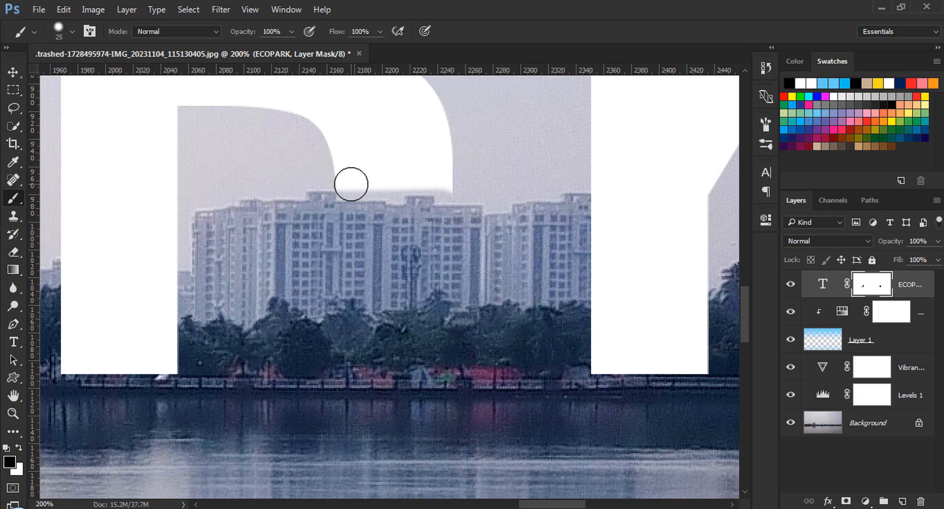
mouse_move(350, 184)
mouse_down()
mouse_move(400, 187)
mouse_move(392, 190)
mouse_move(417, 177)
mouse_move(445, 190)
mouse_up()
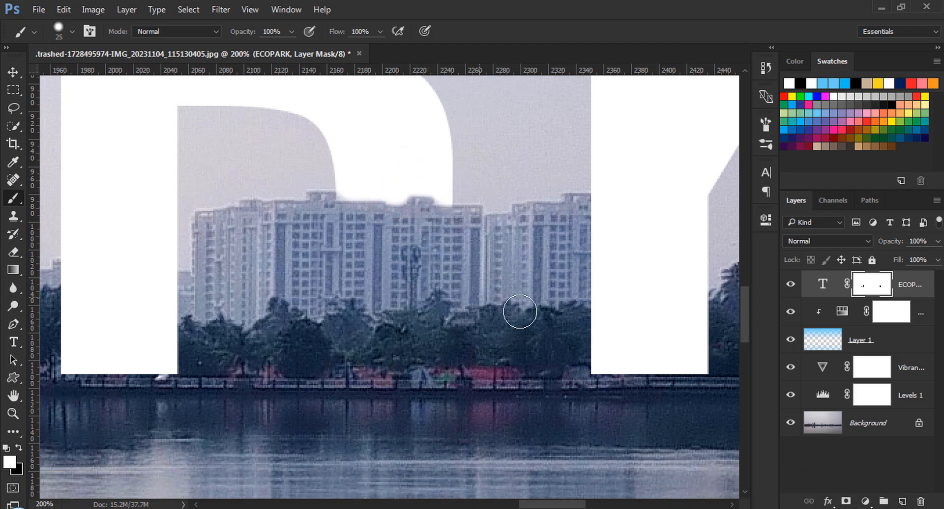
Step: Paint black on the text mask to reveal the tower block through the left edge of the letter A
key(z)
drag(530, 504, 558, 505)
key(b)
click(865, 284)
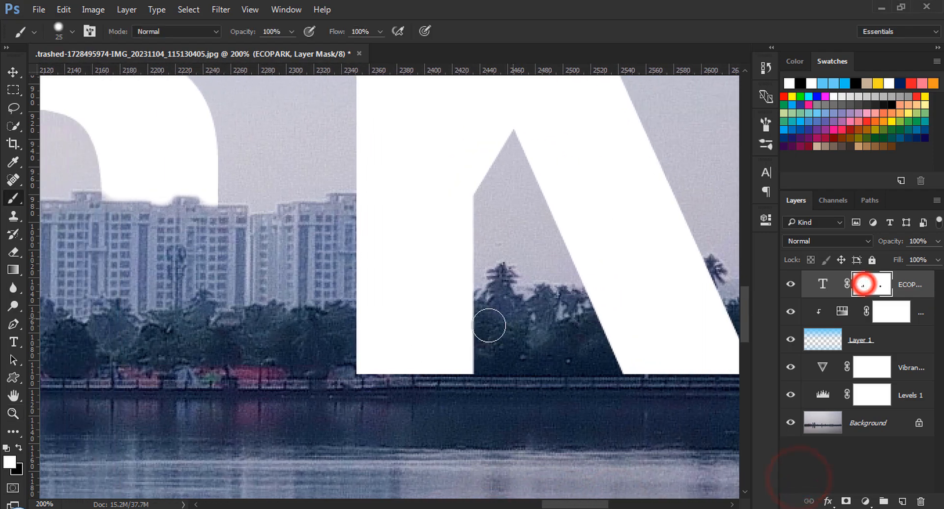
click(357, 375)
click(358, 202)
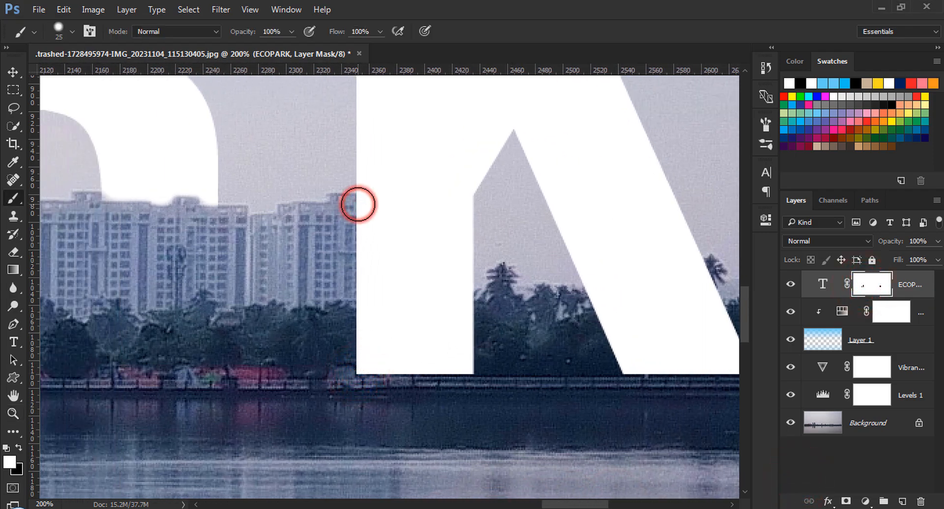
key(x)
click(365, 372)
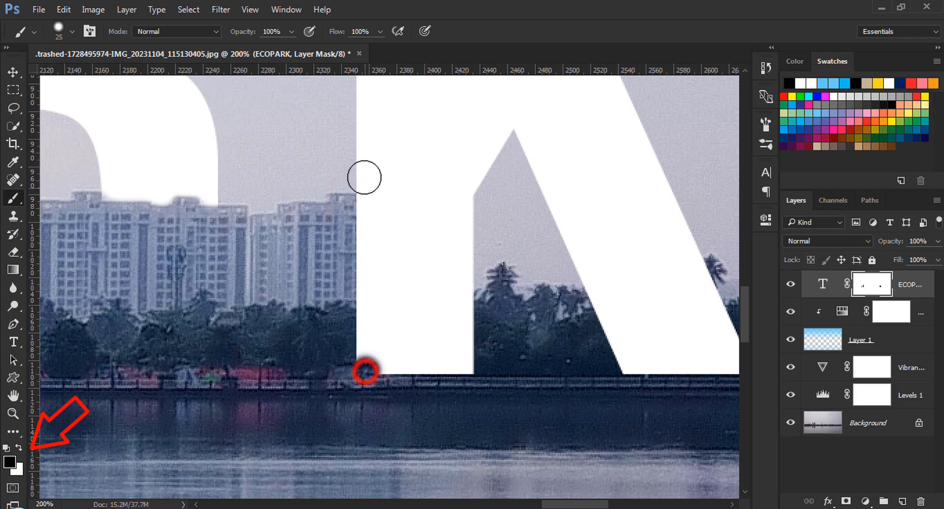
shift+click(362, 180)
click(372, 202)
mouse_move(374, 286)
mouse_down()
mouse_move(397, 195)
mouse_move(388, 324)
mouse_move(396, 310)
mouse_move(394, 358)
mouse_move(401, 256)
mouse_move(402, 378)
mouse_up()
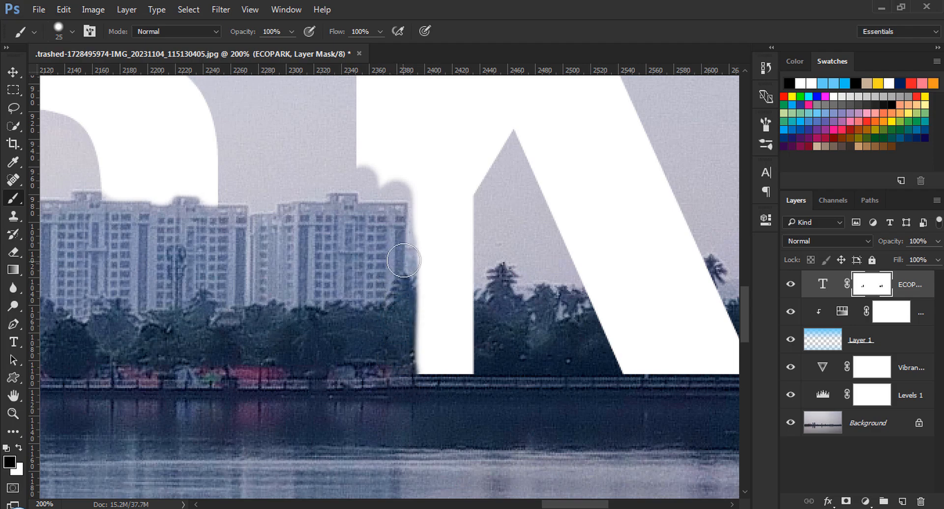
Step: Paint white on the text mask to restore a straight left edge on the letter A and tidy its top corner
key(x)
click(424, 212)
shift+click(420, 379)
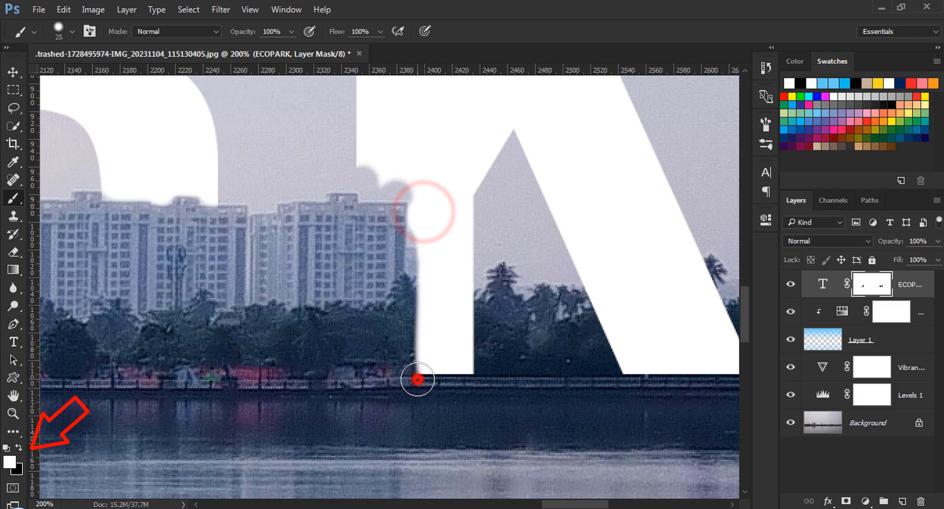
click(407, 185)
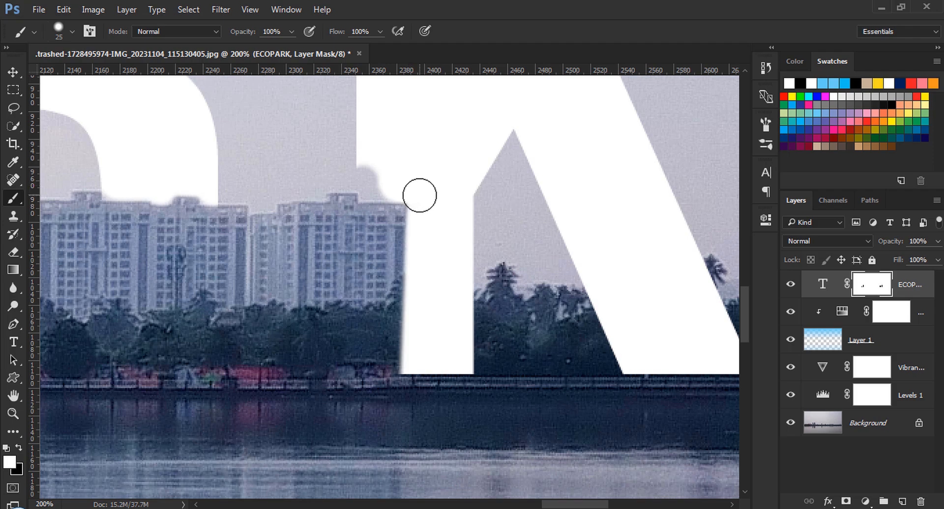
click(375, 185)
click(372, 172)
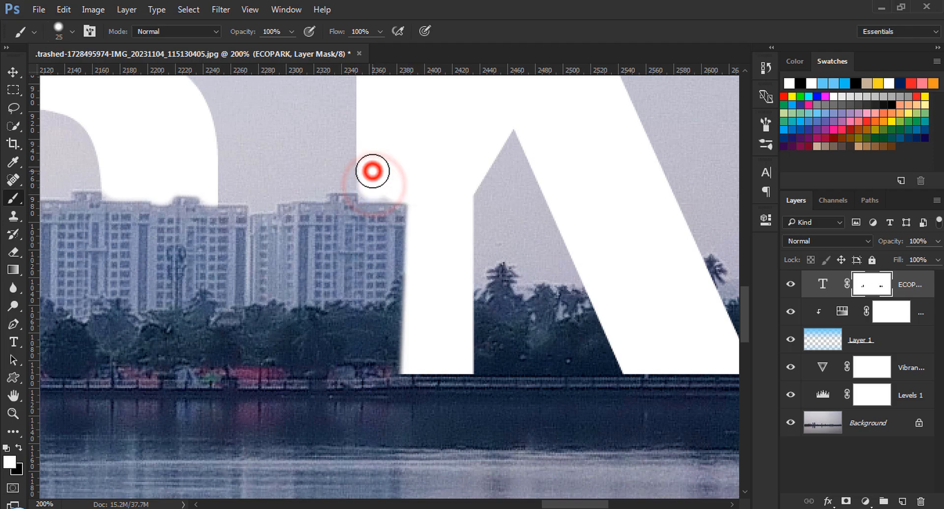
click(373, 186)
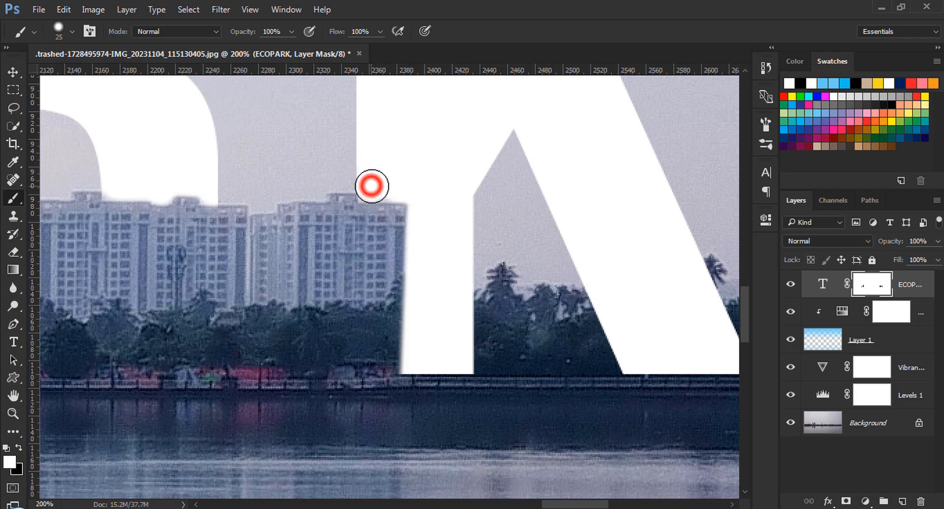
click(388, 186)
click(370, 186)
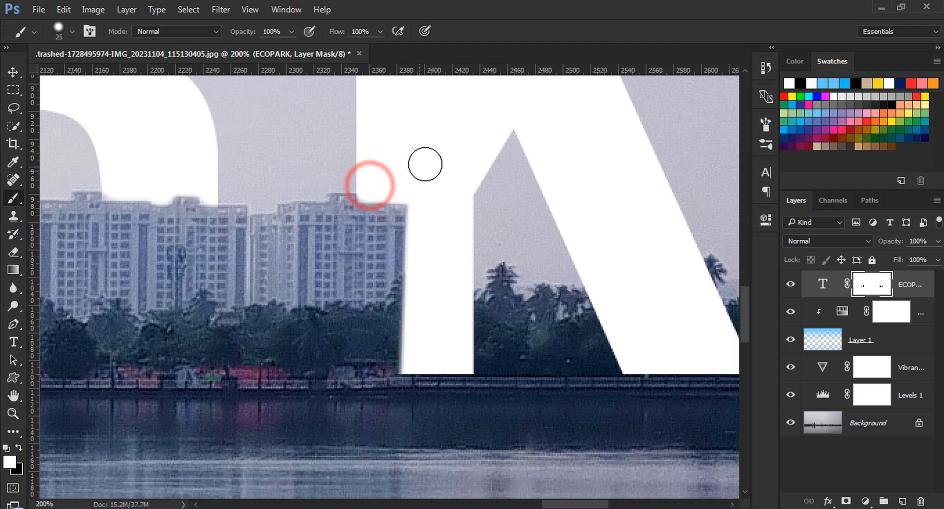
Step: Add a Photo Filter adjustment layer above the text layer
key(ctrl+0)
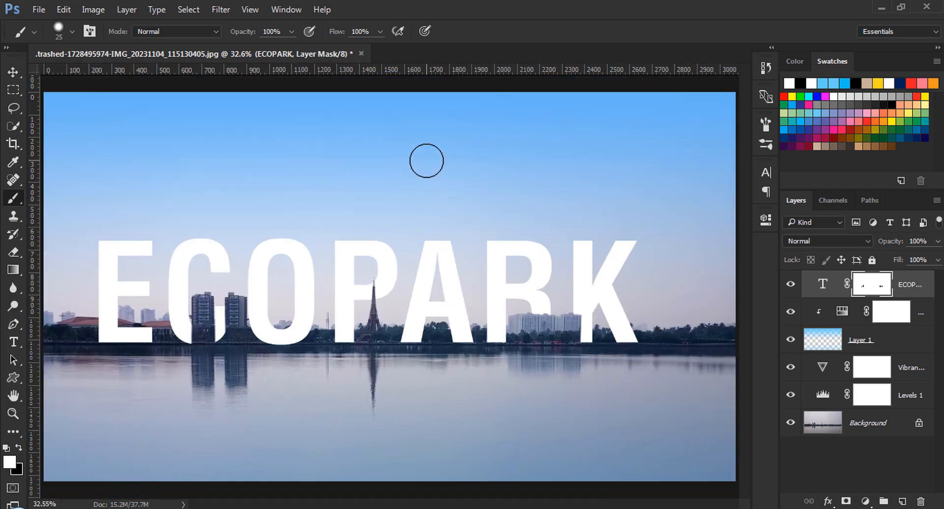
key(v)
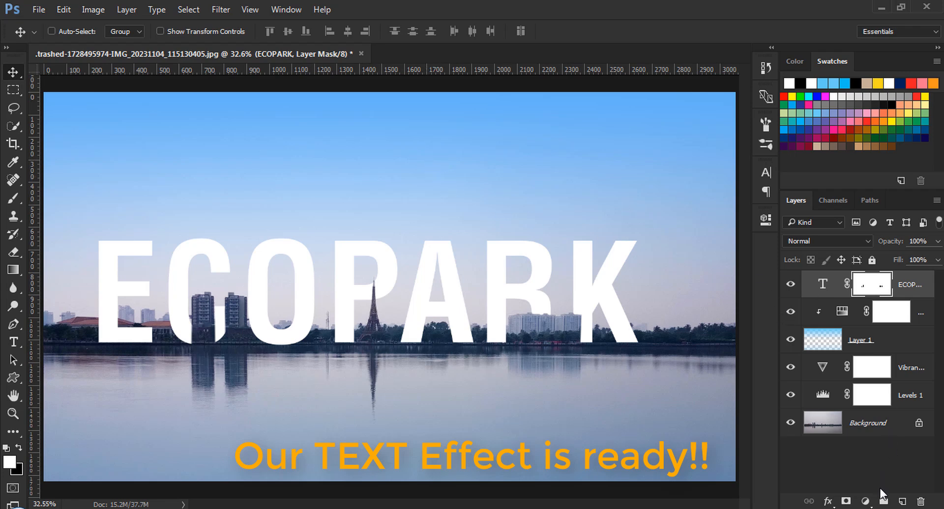
click(865, 501)
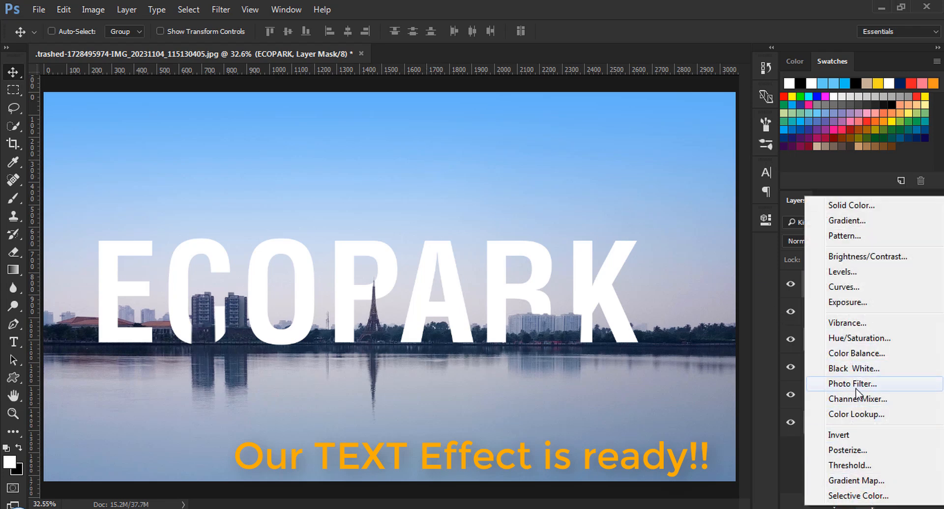
click(870, 387)
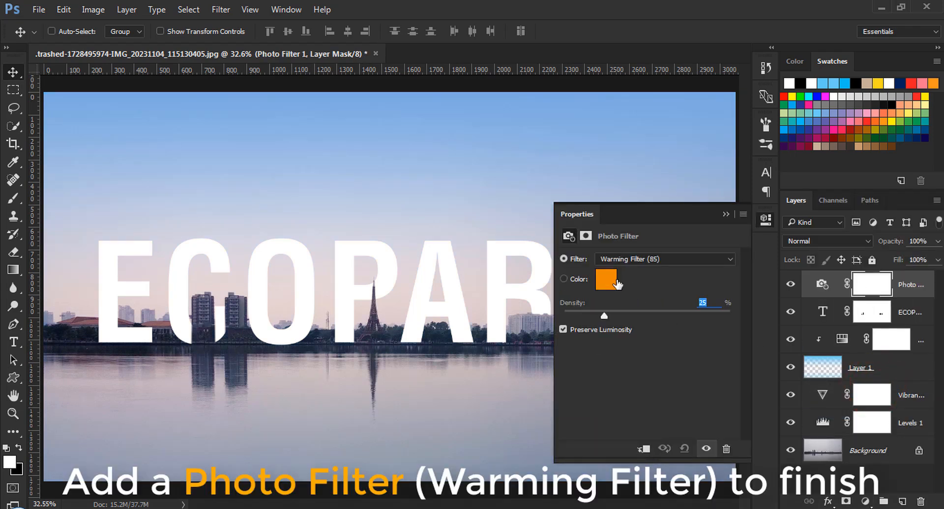
Step: Set the photo filter to Warming Filter (85) with a density of 39%, then collapse the properties panel
click(632, 259)
click(639, 270)
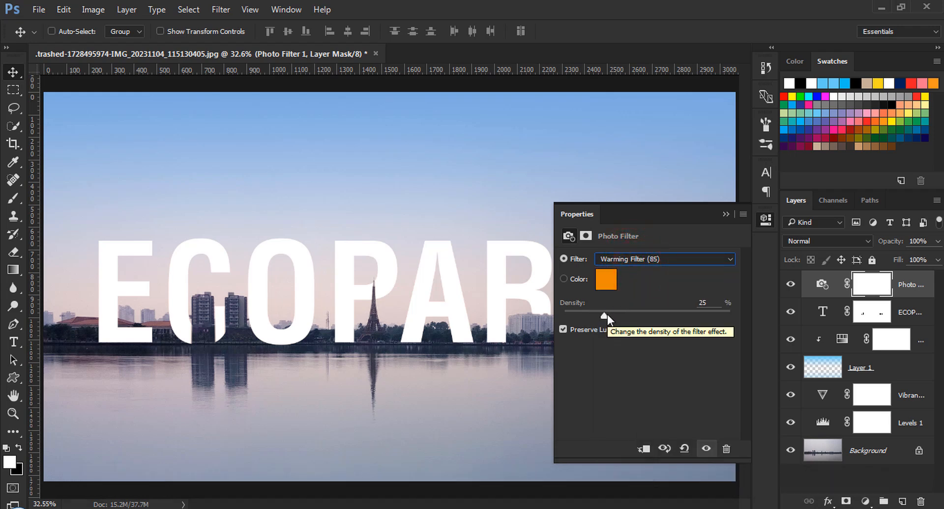
drag(604, 312, 635, 316)
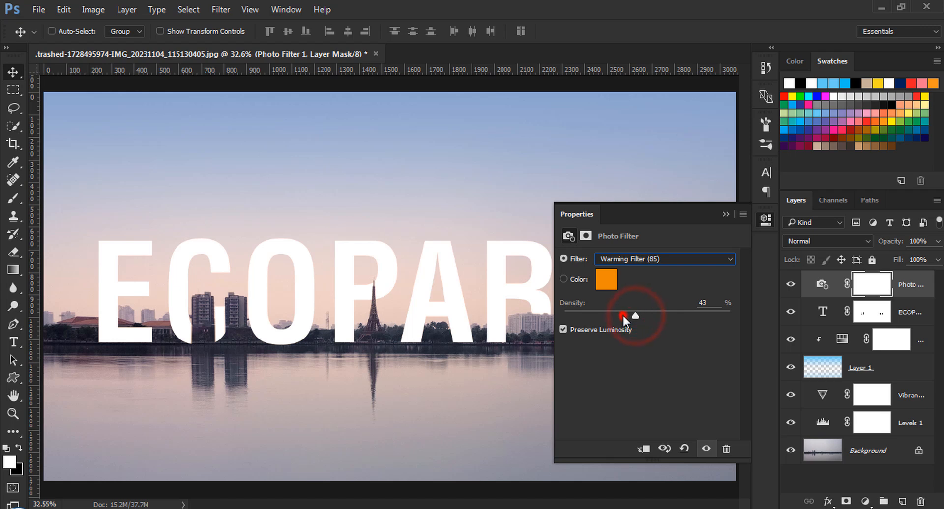
click(623, 315)
click(627, 314)
click(723, 215)
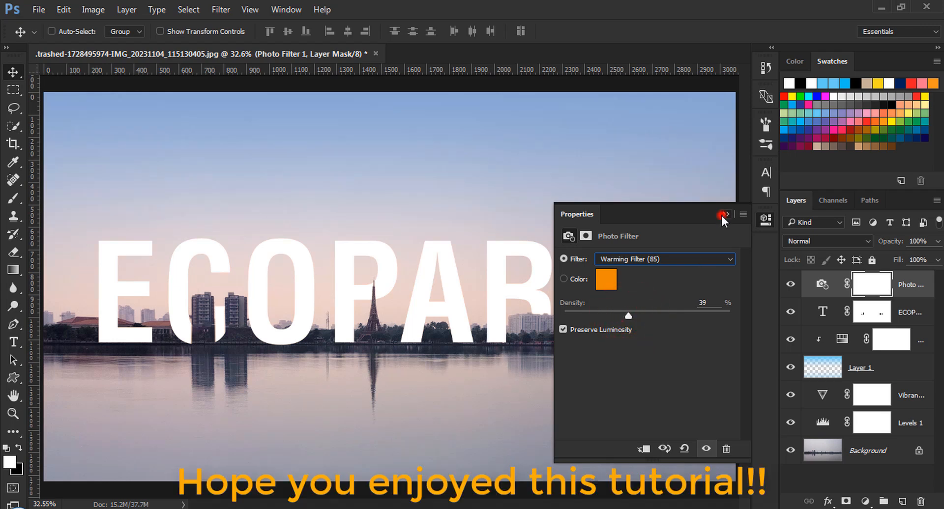